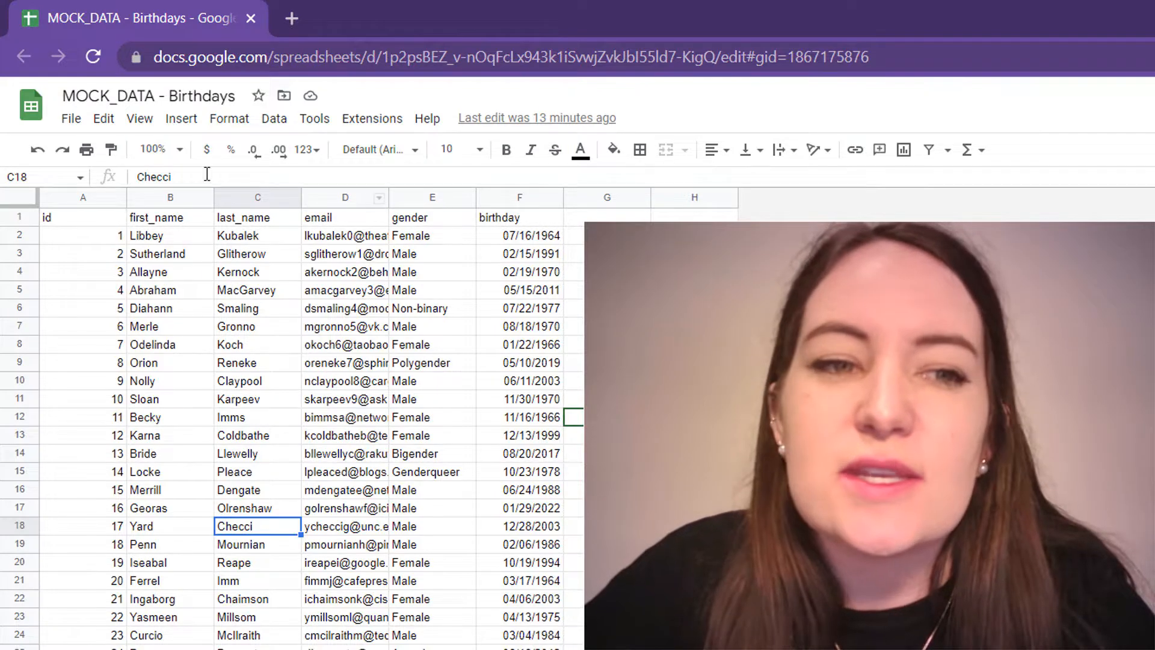
- Insert a pivot table of MOCK_DATA!A1:F1001 into the existing sheet at cell H928 and delete it again
left_click(58, 225)
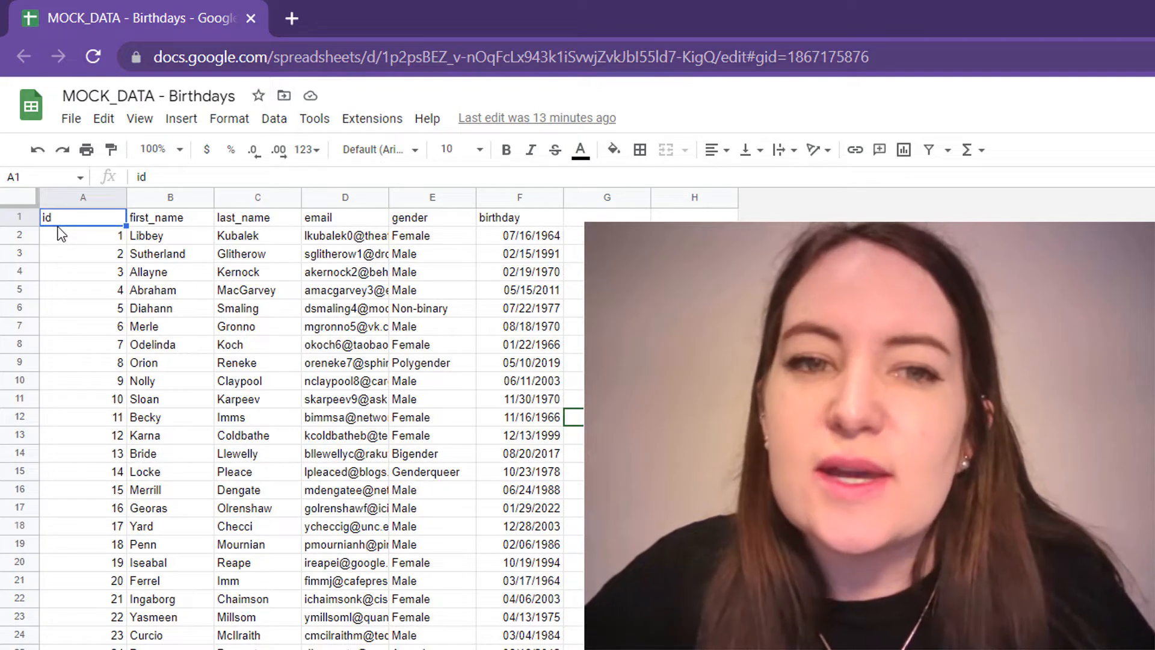
key("ctrl+shift+End")
scroll(58, 232, "up", 15)
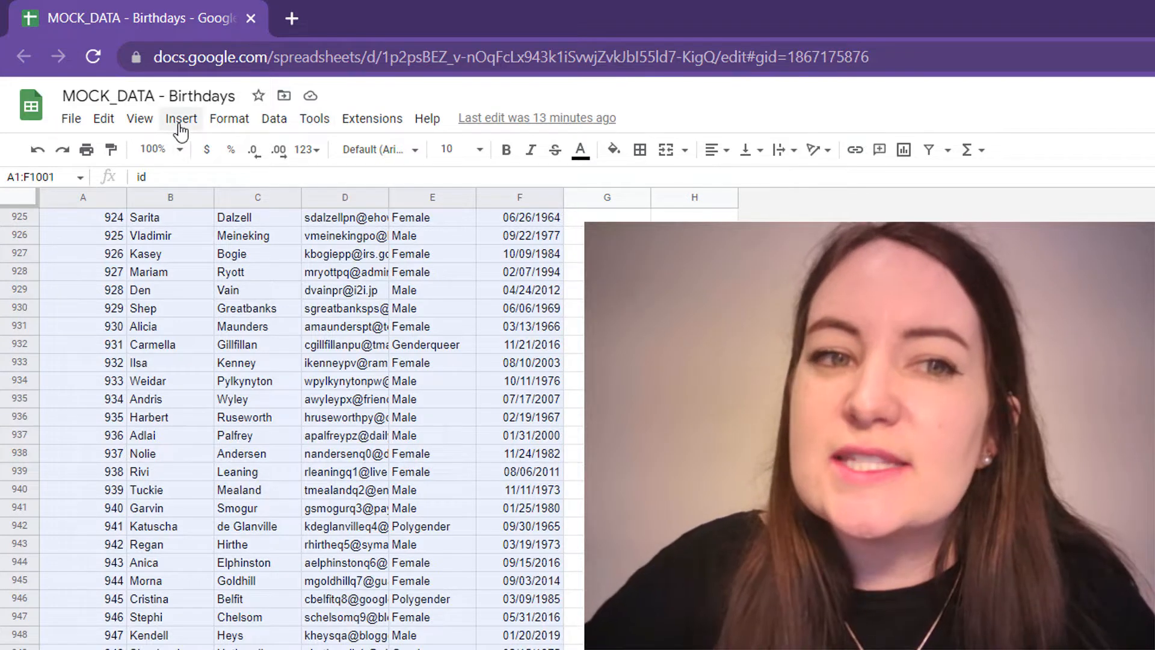
left_click(181, 120)
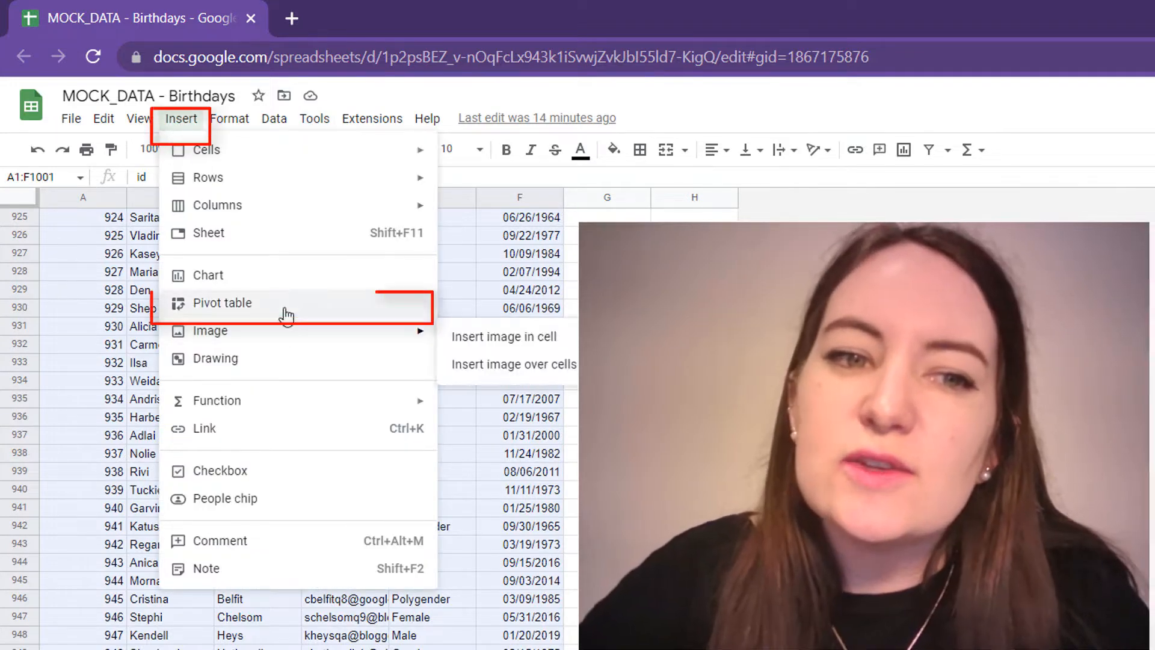
left_click(283, 310)
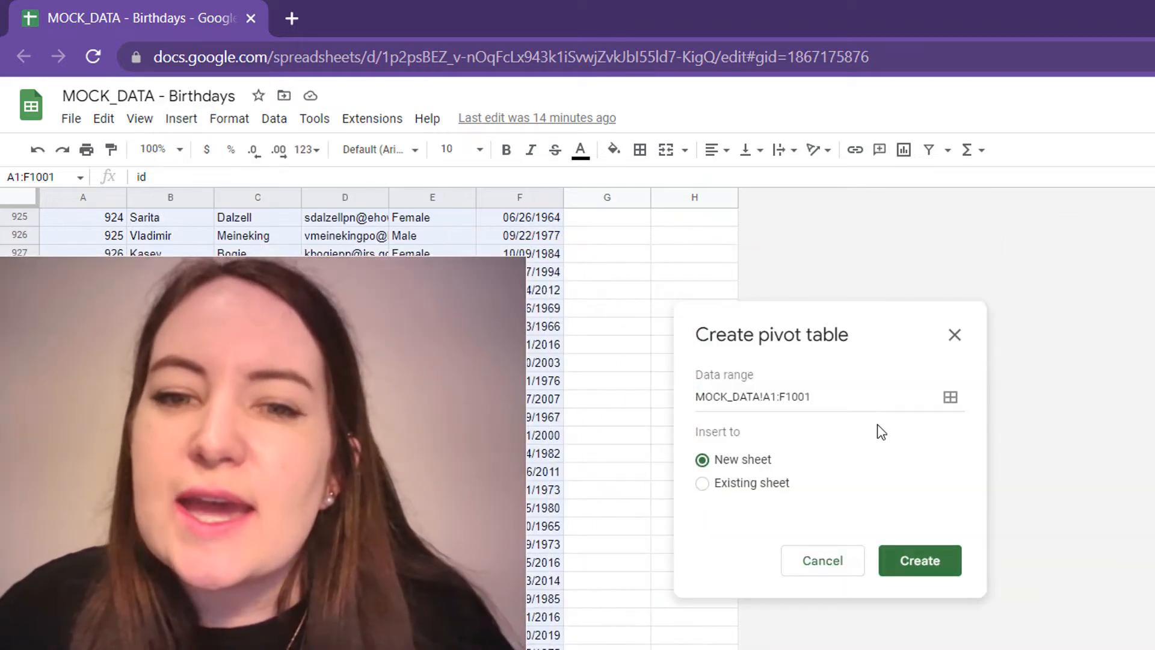
left_click(744, 488)
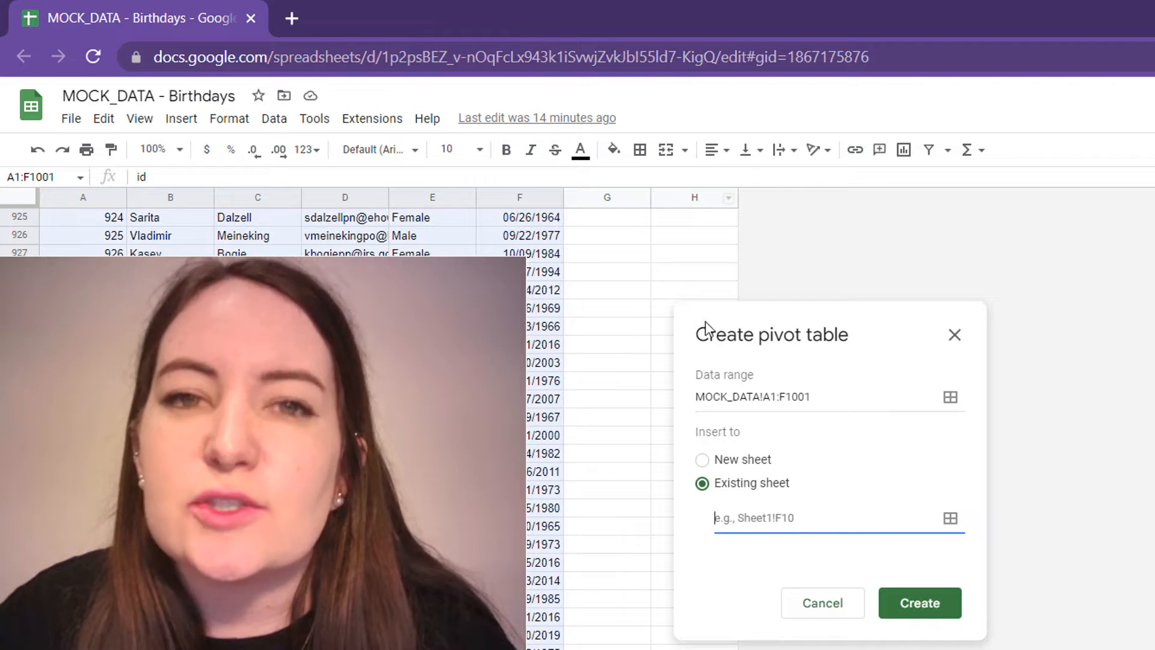
left_click(686, 273)
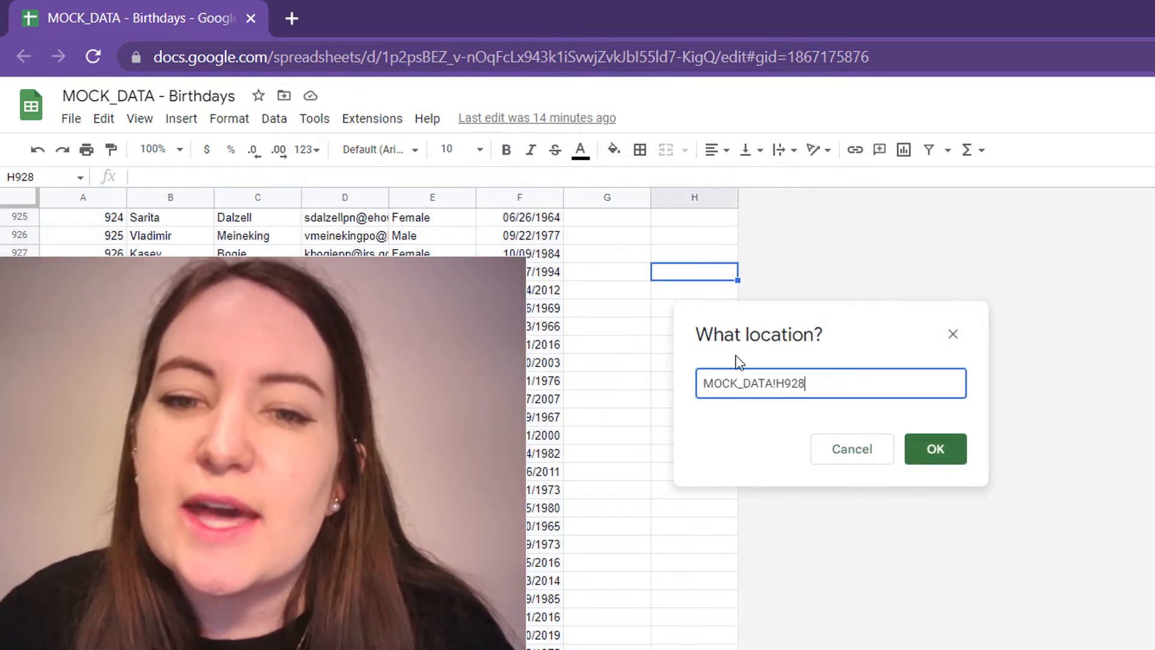
left_click(961, 461)
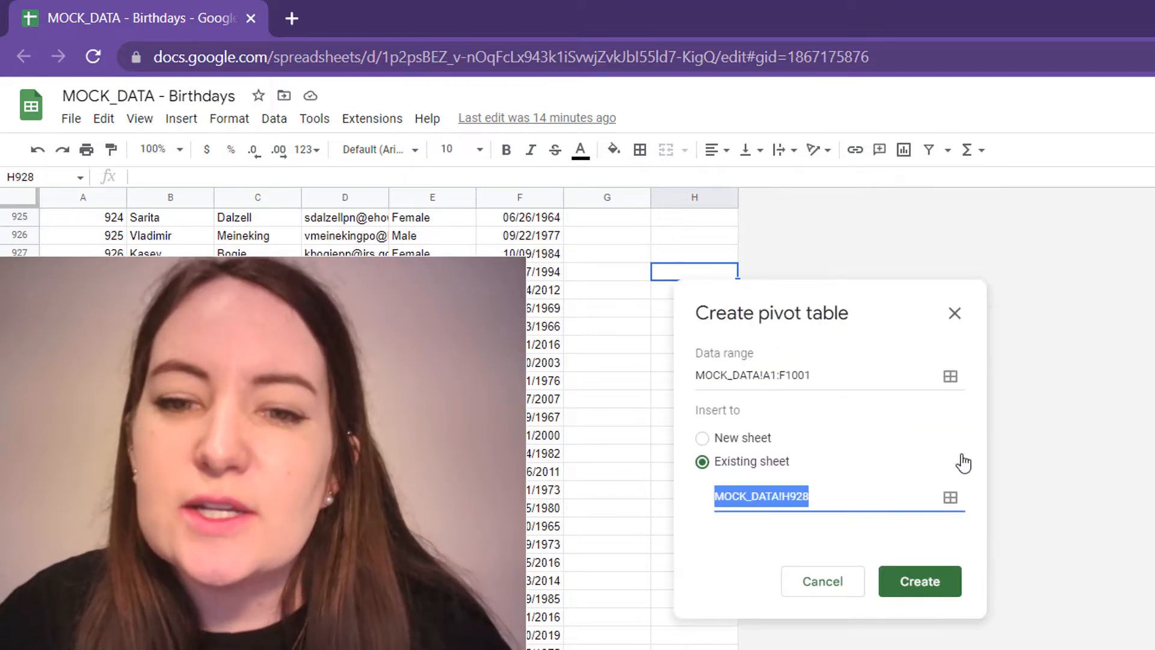
left_click(908, 583)
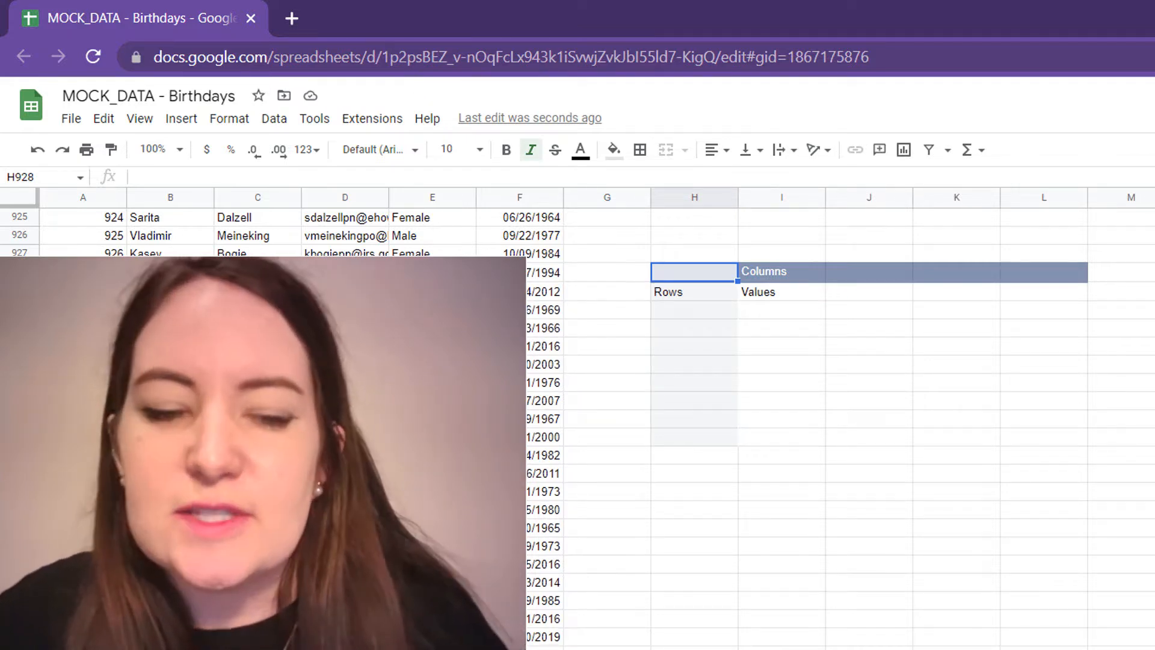
key("Delete")
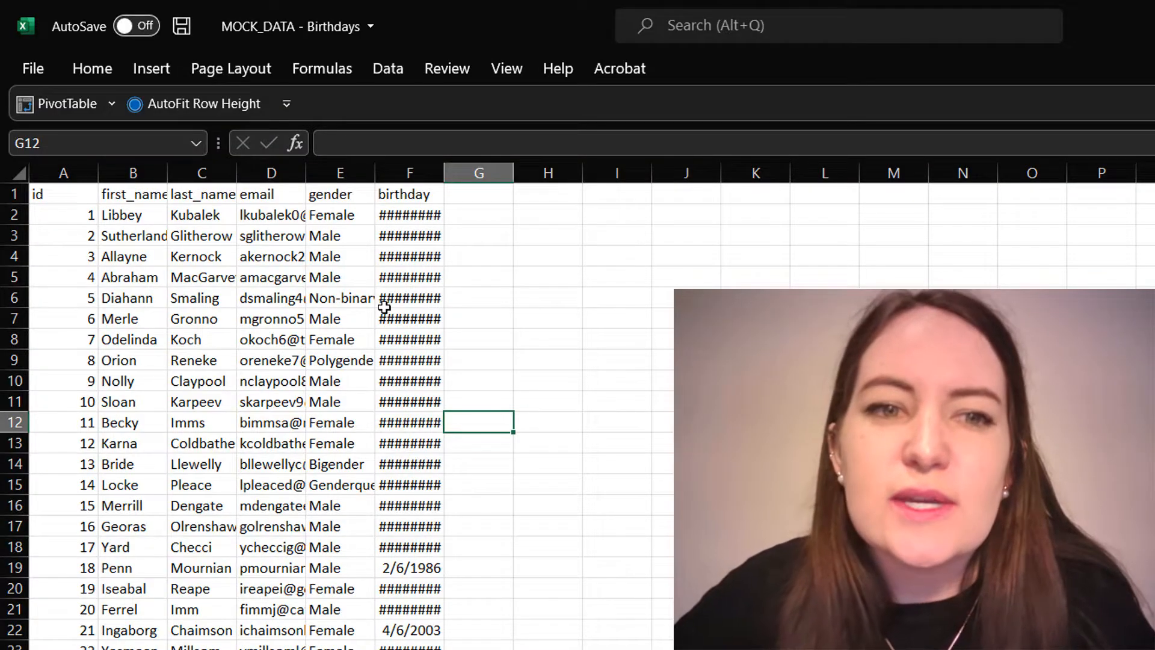
- In the Excel copy of the workbook, create a PivotTable from the whole data range A1:F1001 on a new worksheet
left_click(384, 307)
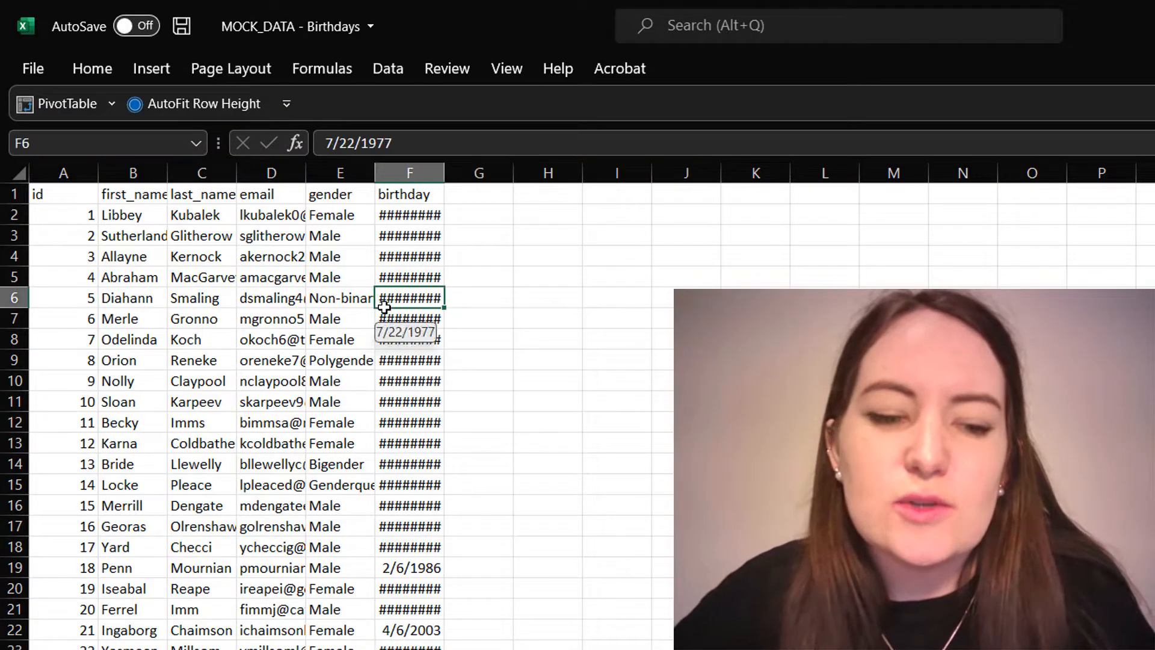
key("ctrl+a")
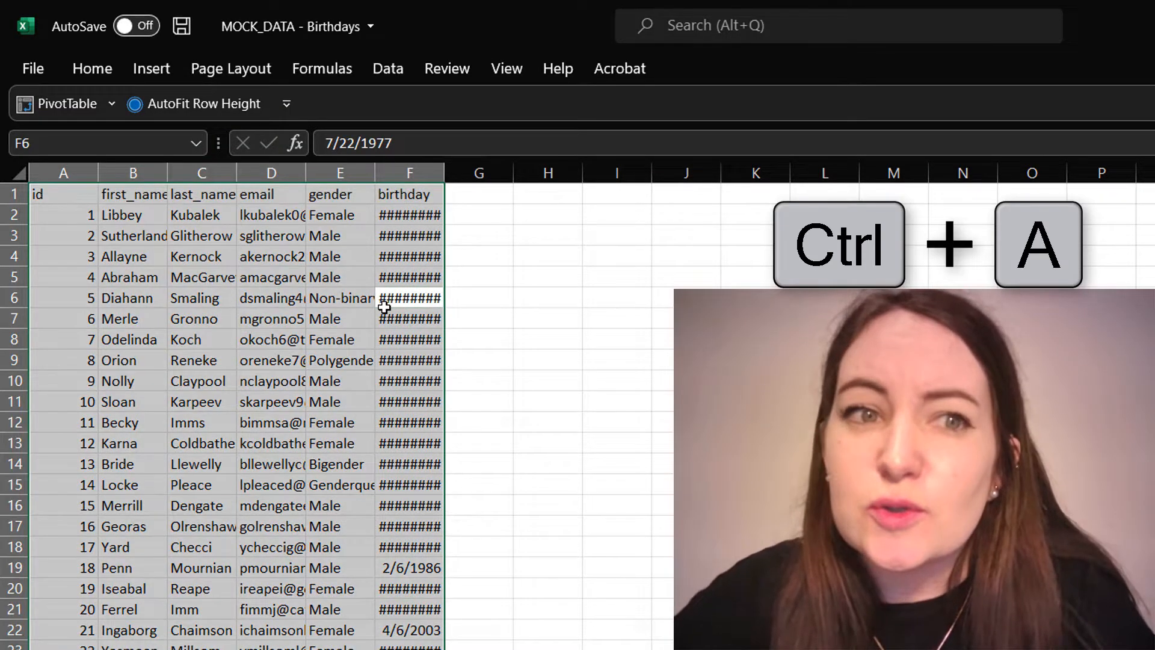
left_click(144, 67)
left_click(54, 110)
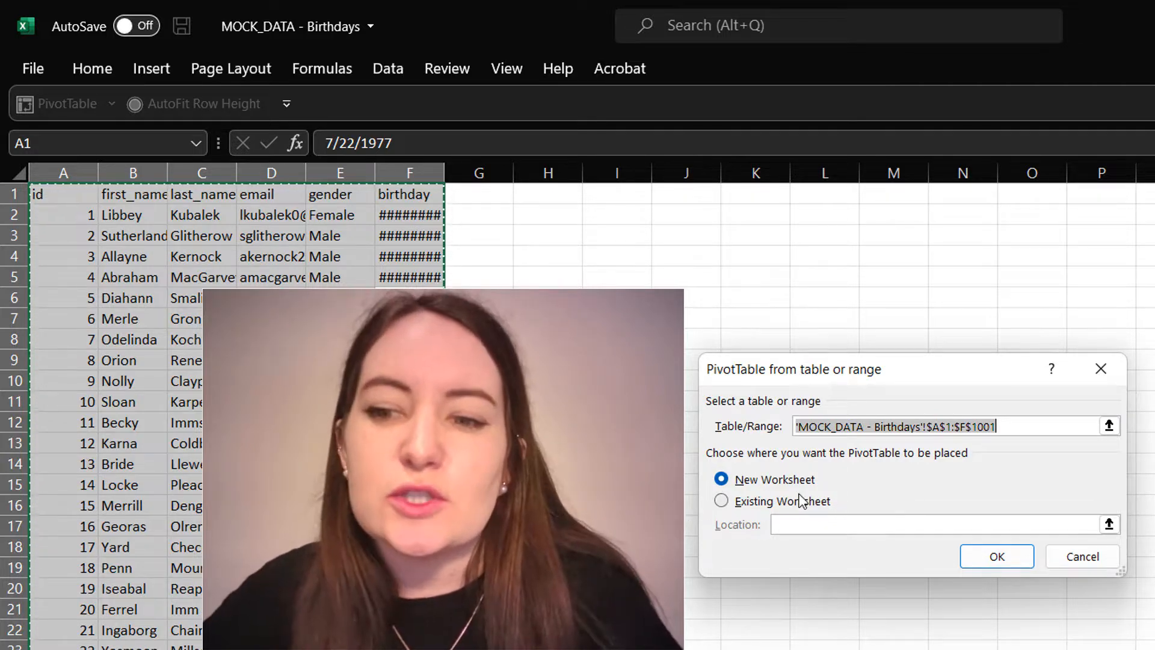
left_click(1154, 522)
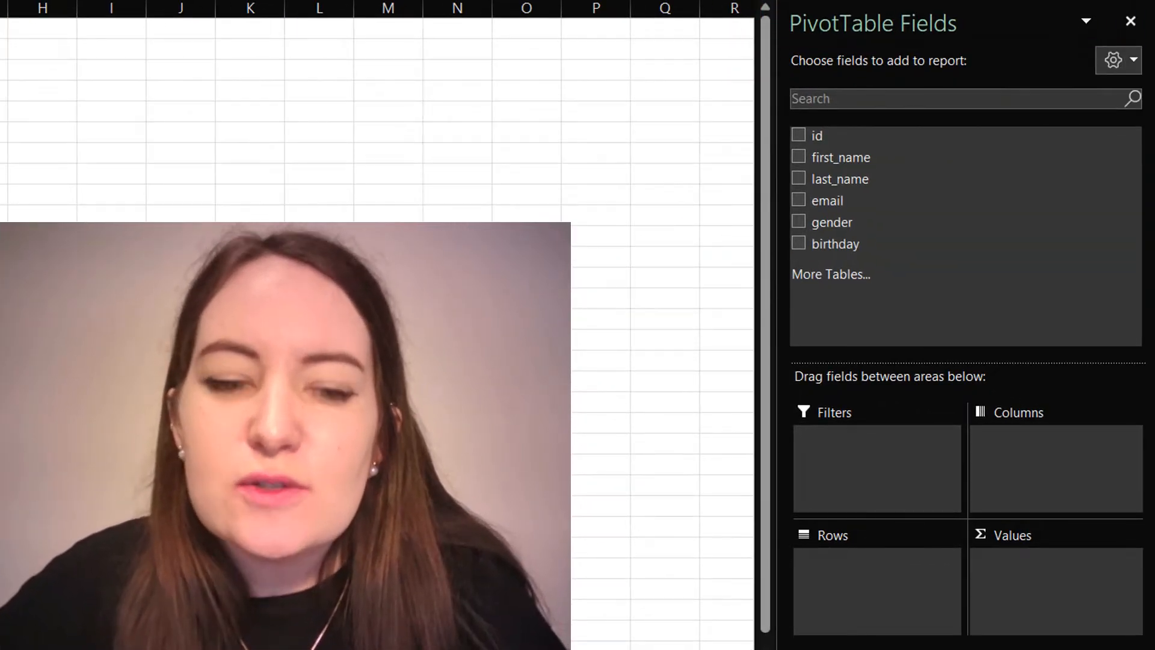
- Switch to Google Sheets and create a pivot table from the whole data range A1:F1001 on a new sheet
key("alt+Tab")
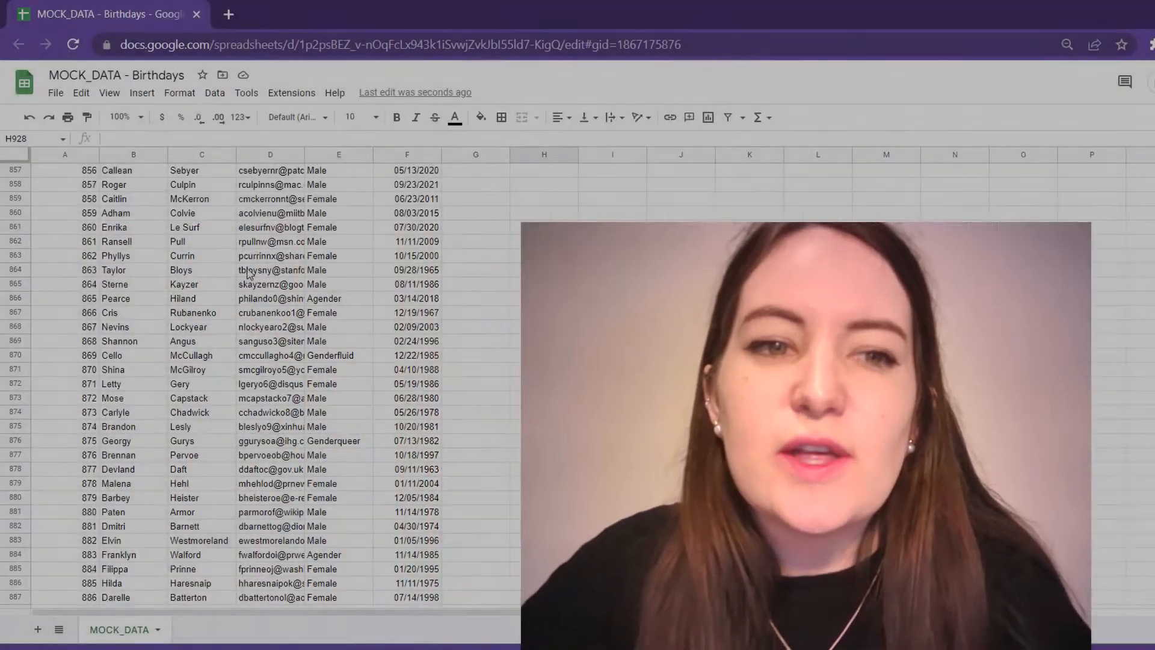
key("ctrl+a")
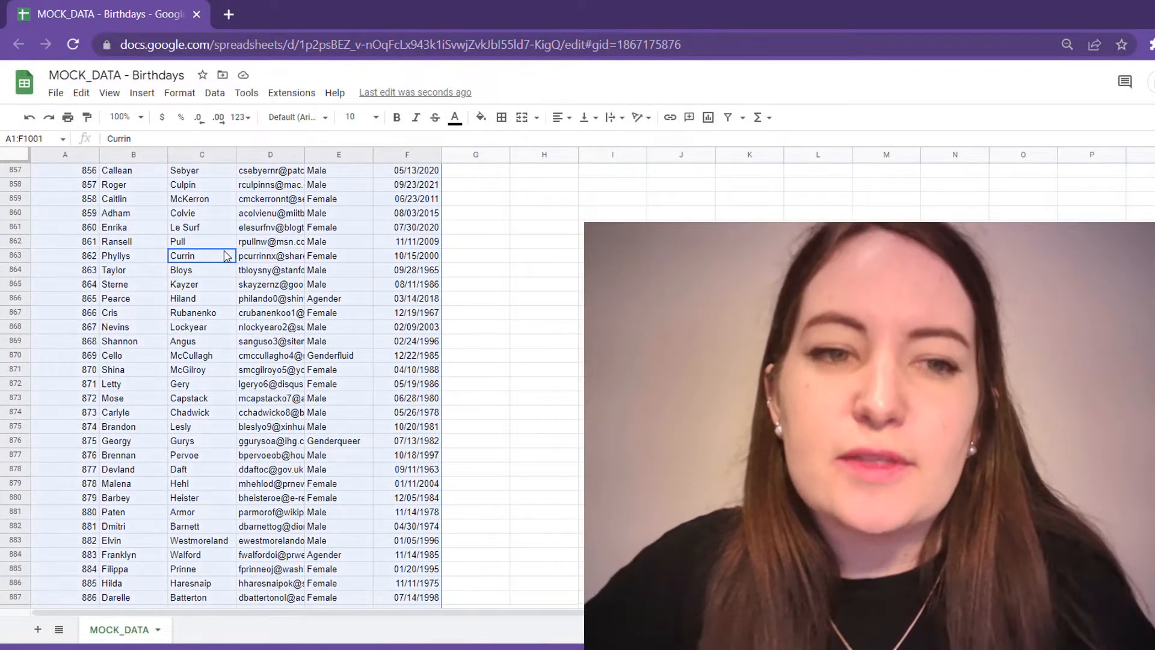
left_click(142, 93)
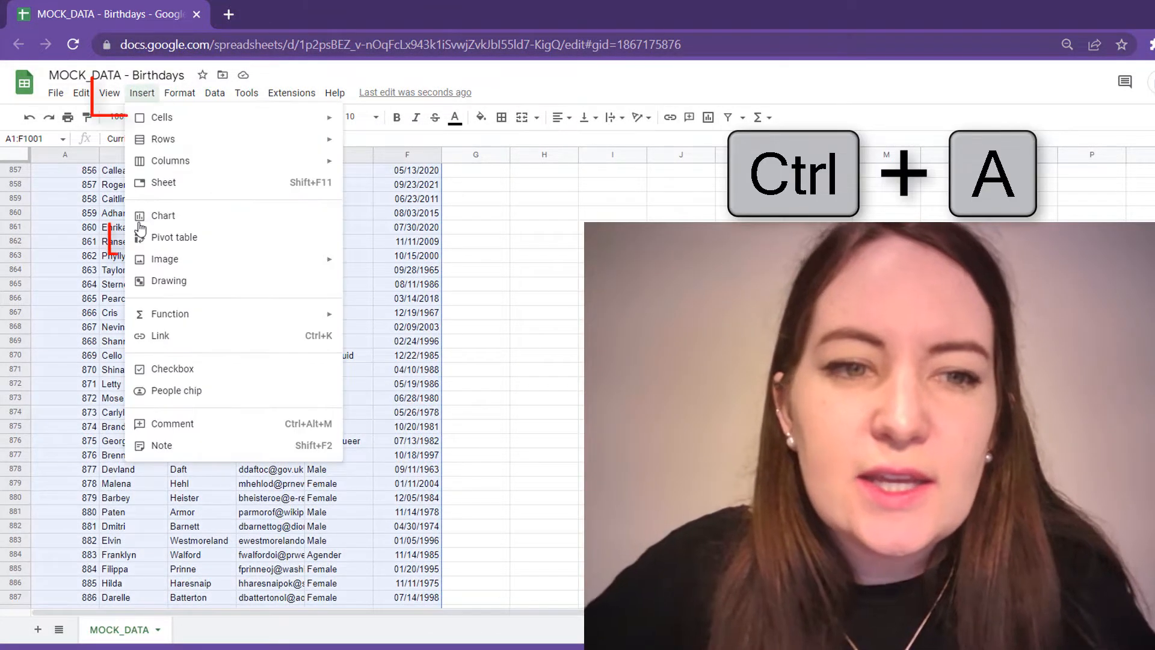
left_click(174, 238)
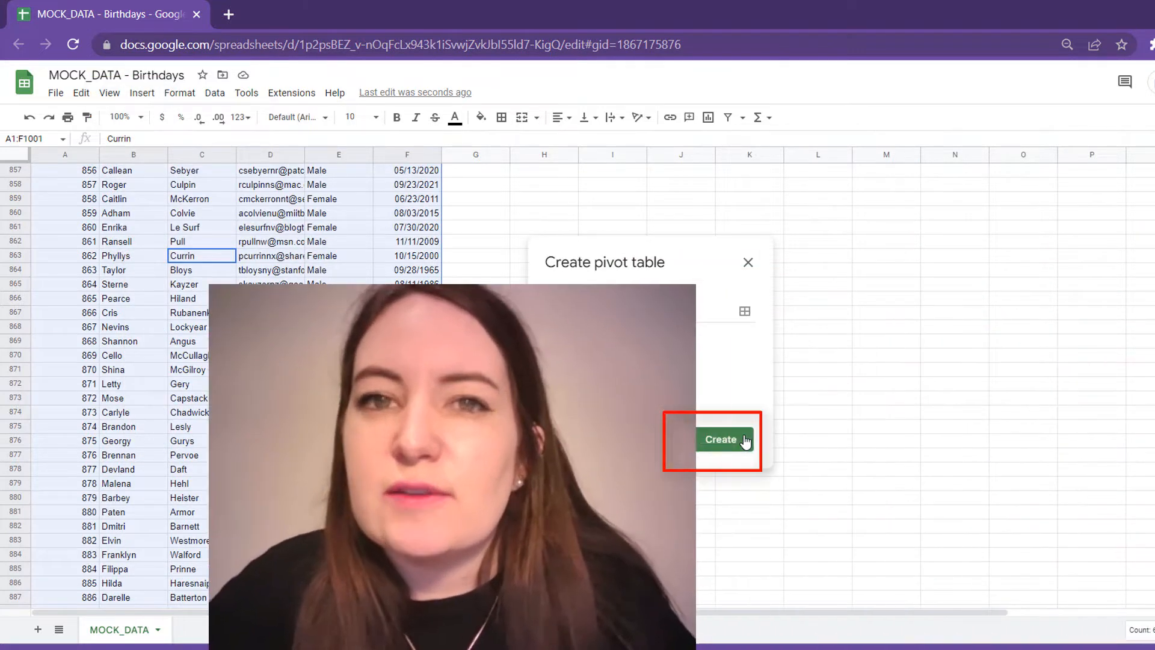
left_click(745, 440)
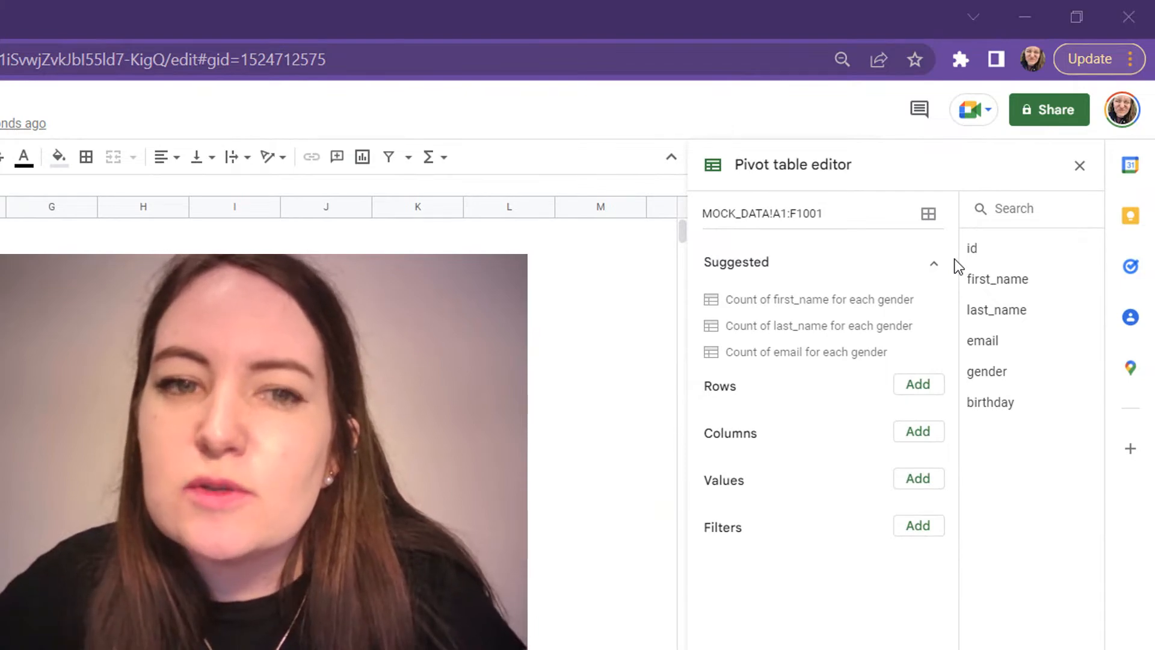
- Switch to Excel to examine its PivotTable field settings and return to the Google Sheets pivot table editor
key("super+Tab")
left_click(623, 367)
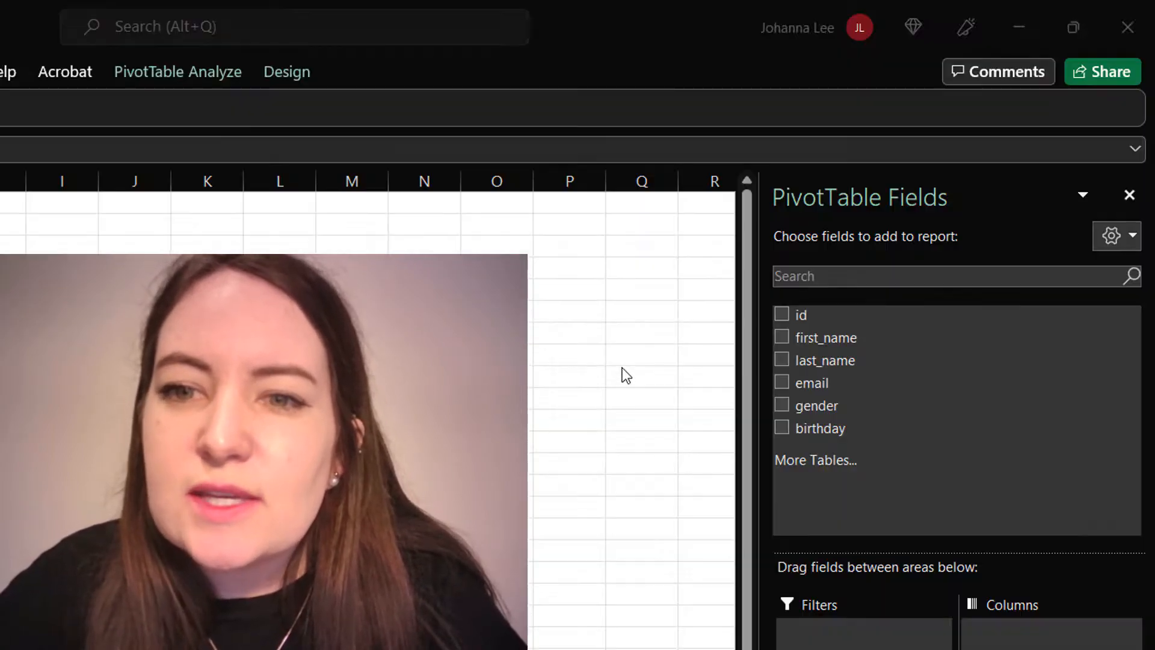
key("alt")
key("Escape")
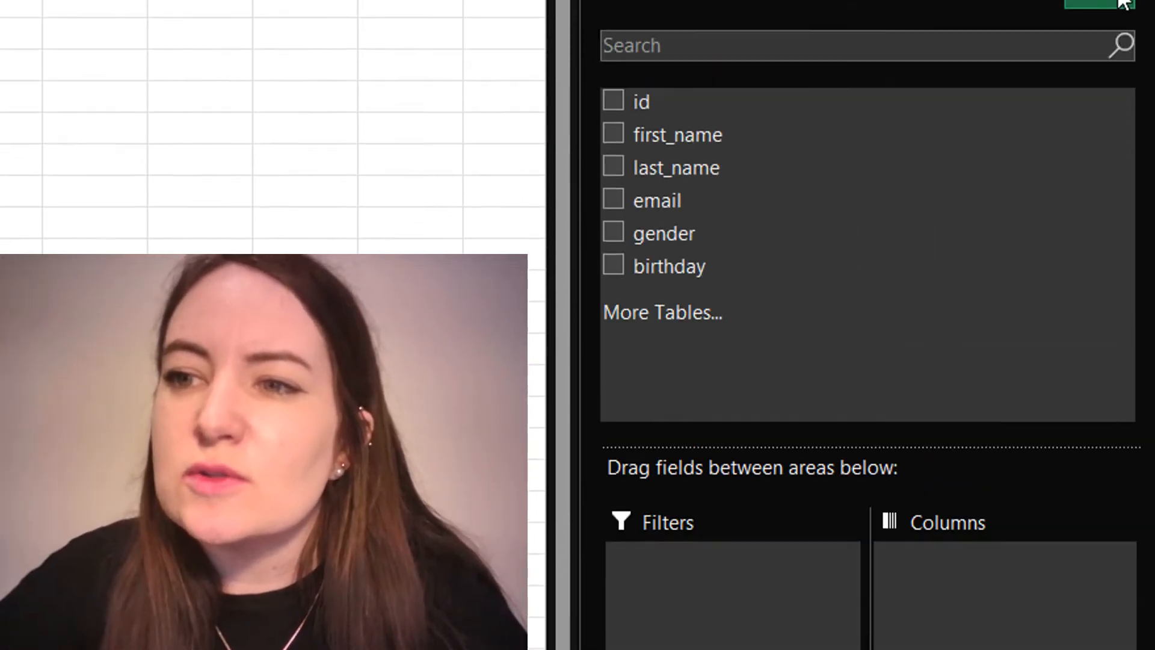
left_click(1124, 3)
left_click(1057, 140)
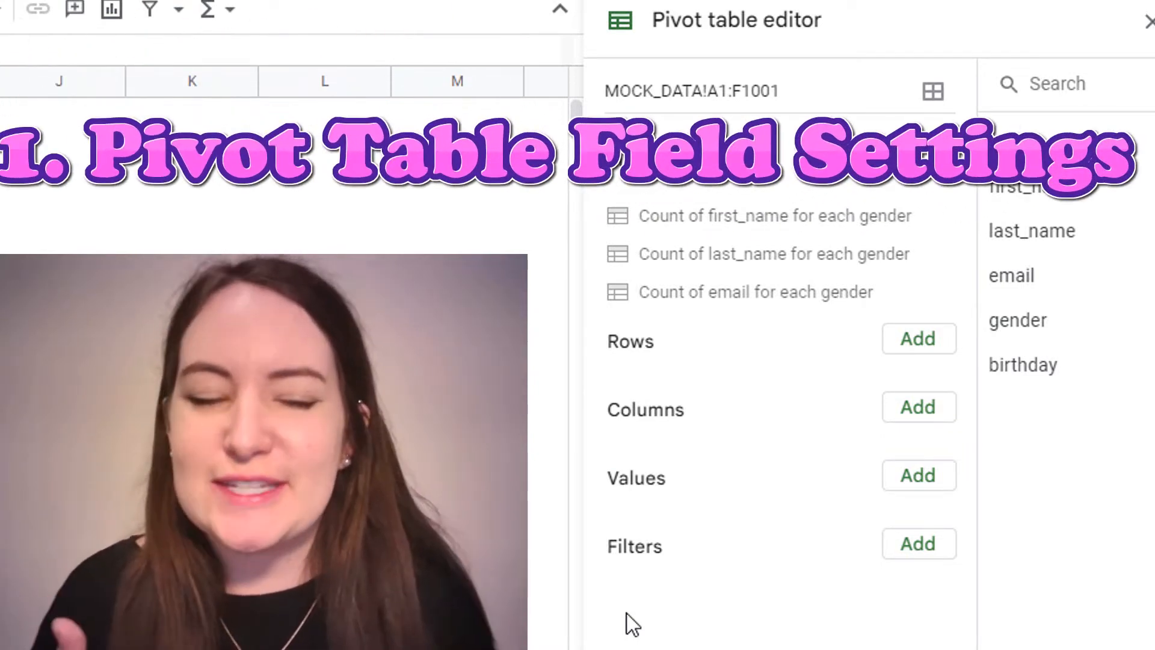
- Add first_name and birthday as pivot table row fields without totals, placing birthday above first_name
left_click(940, 346)
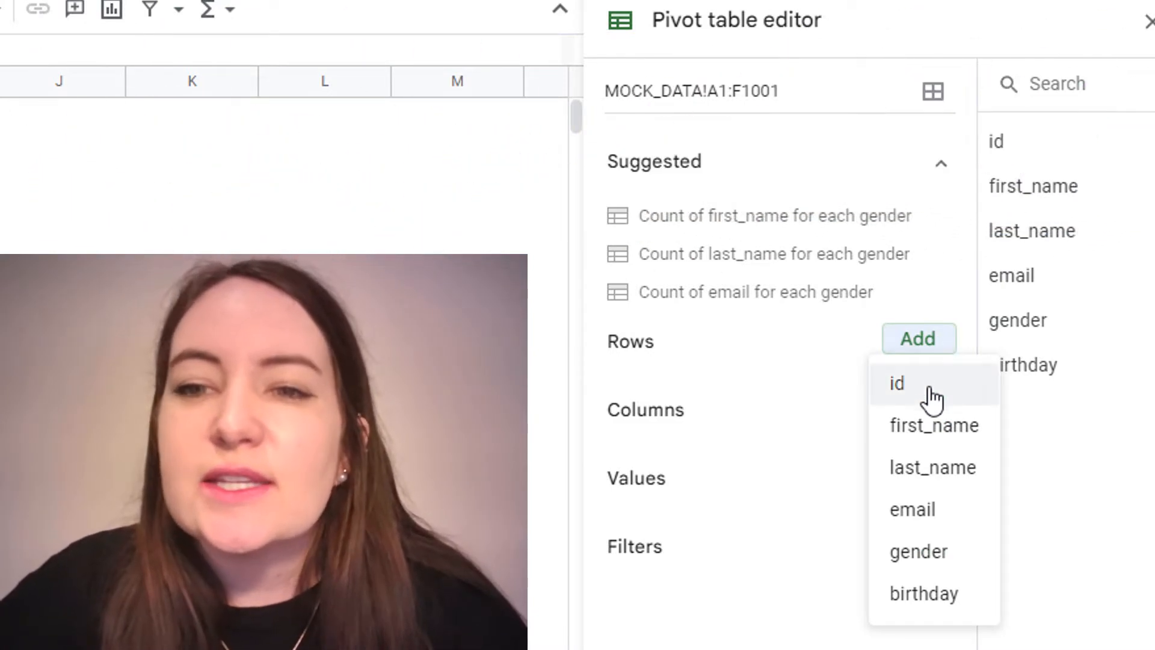
left_click(955, 441)
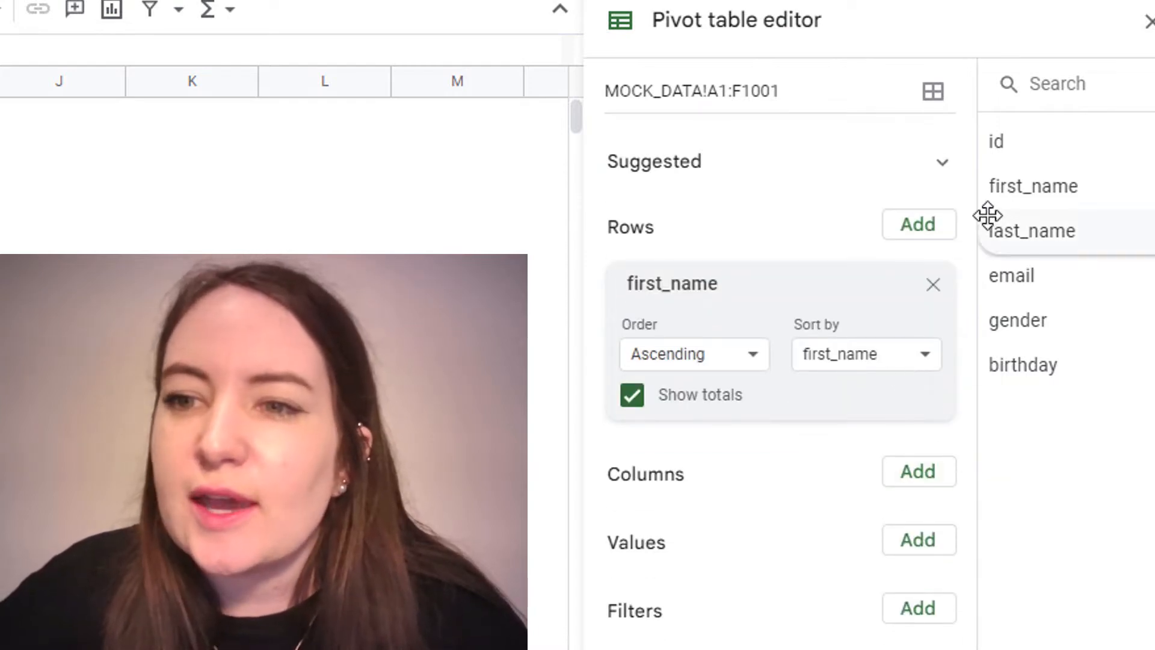
left_click(922, 228)
left_click(932, 449)
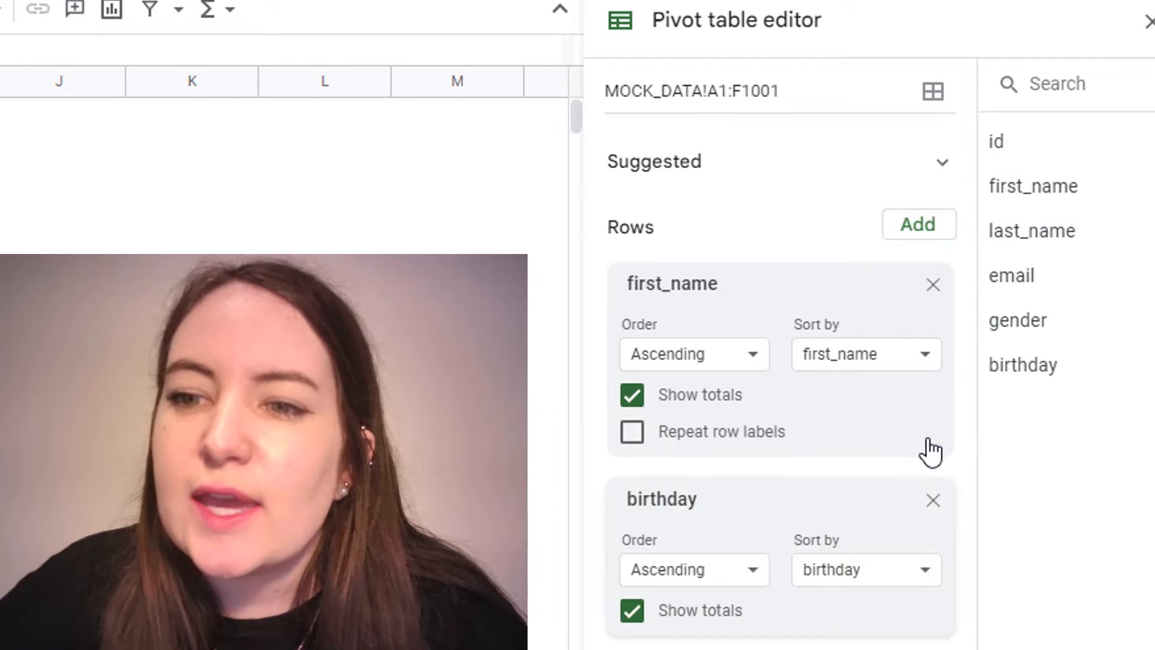
left_click_drag(724, 529, 756, 325)
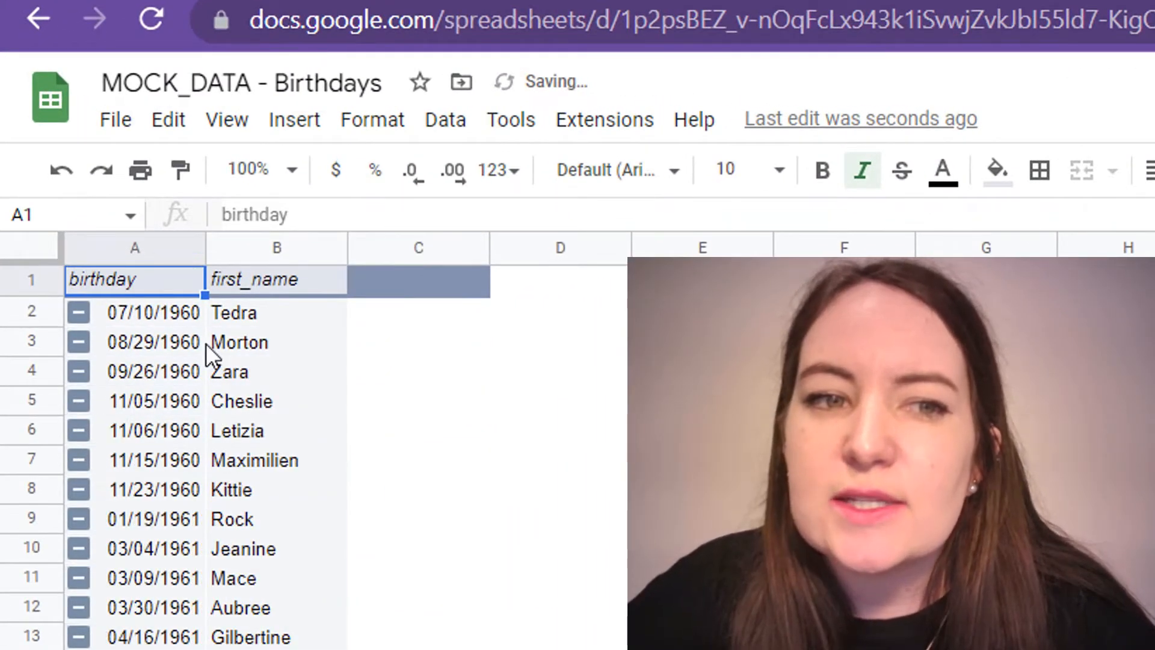
- Review the pivot table's rows of birthdays and first names from start to further down the list
scroll(205, 343, "down", 3)
scroll(205, 343, "down", 20)
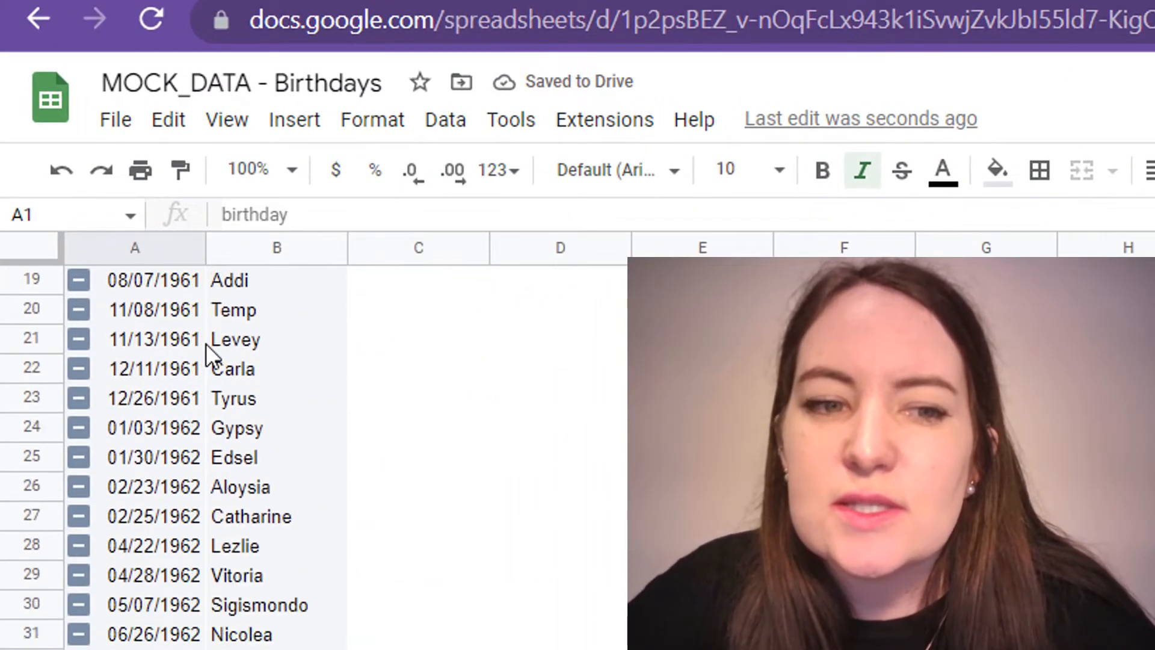
scroll(206, 343, "down", 12)
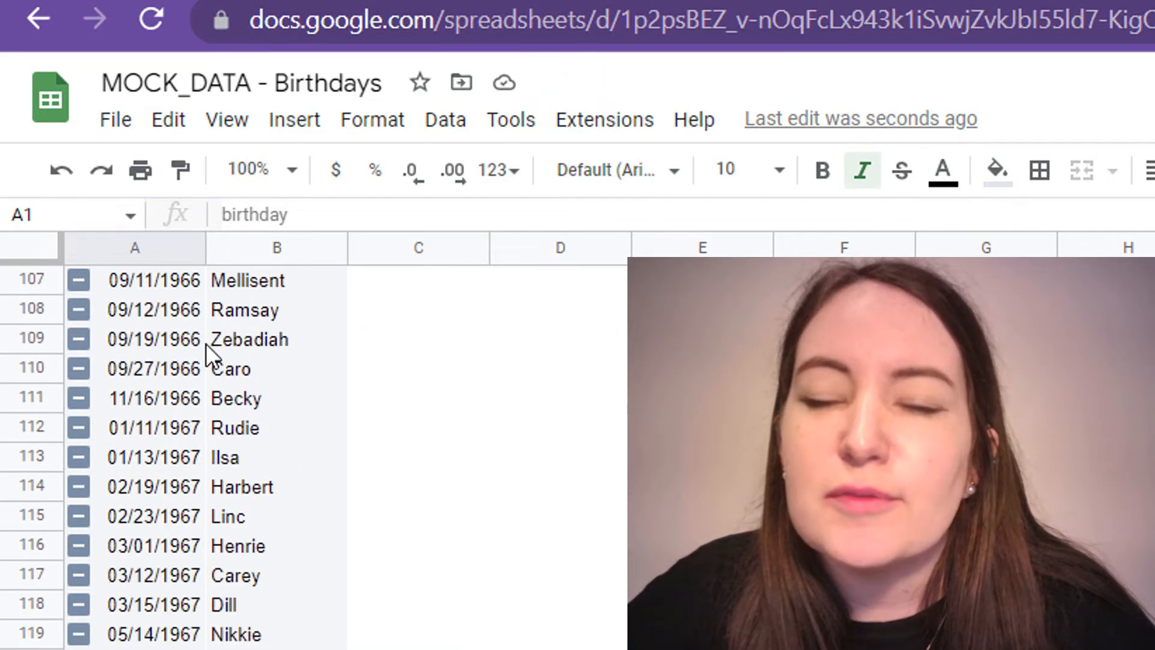
scroll(205, 343, "up", 20)
scroll(205, 343, "up", 10)
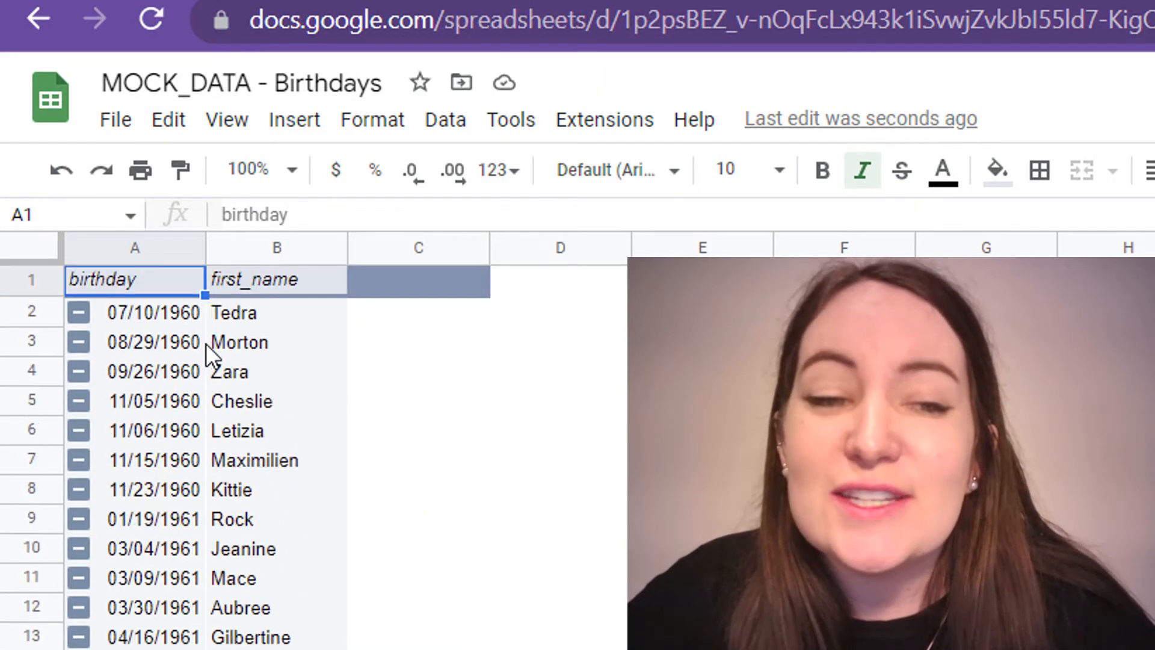
left_click(189, 311)
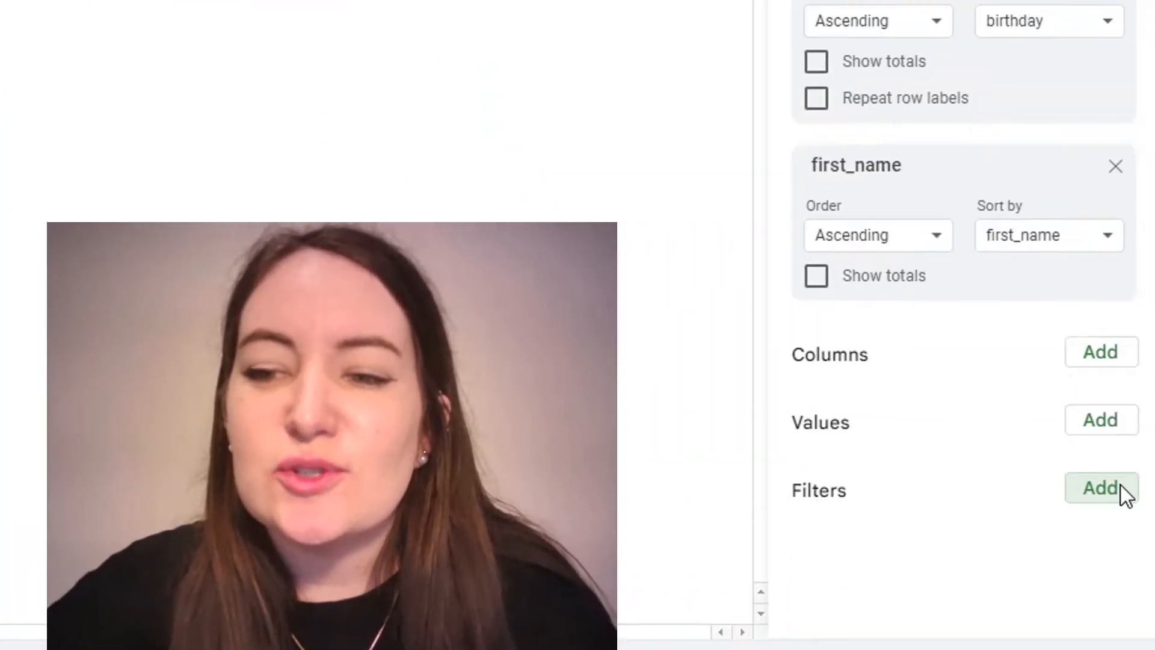
- Add the birthday field as a filter on the pivot table
left_click(1120, 486)
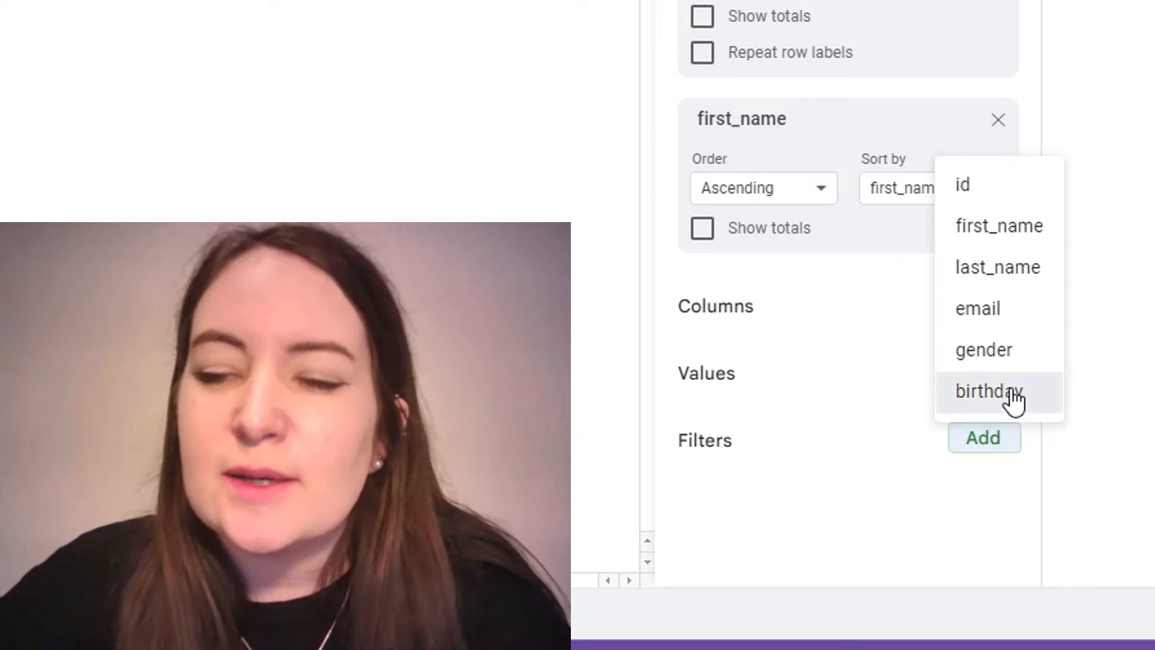
left_click(1013, 391)
scroll(1010, 399, "down", 1)
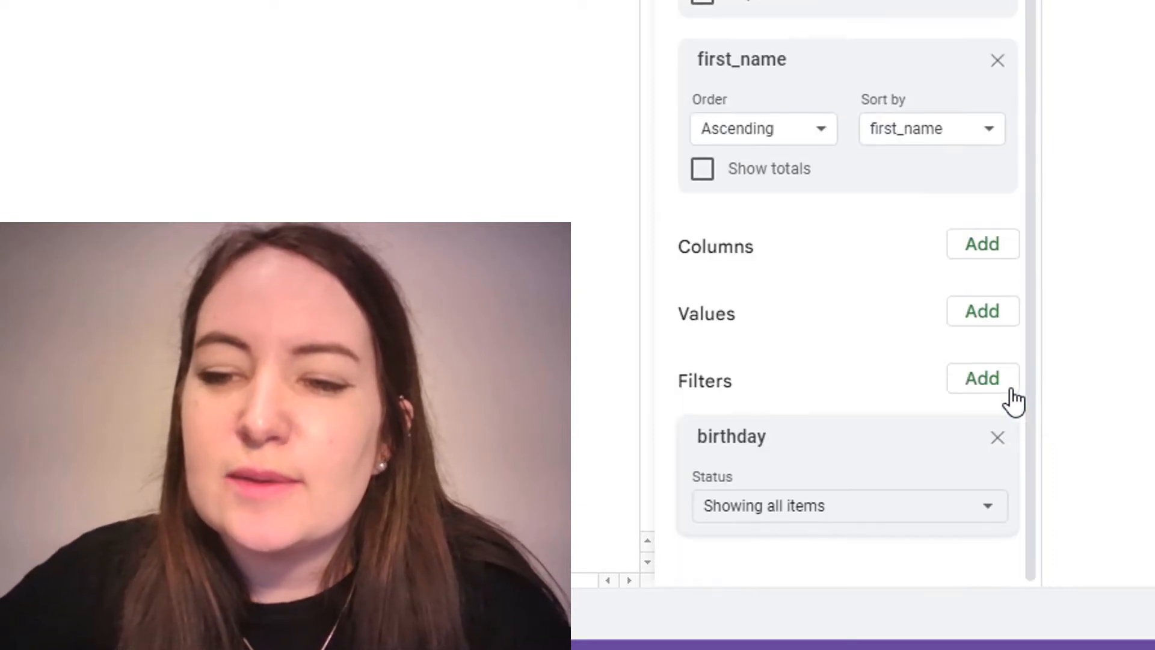
- Filter the pivot table by a birthday condition of date is after today
left_click(912, 505)
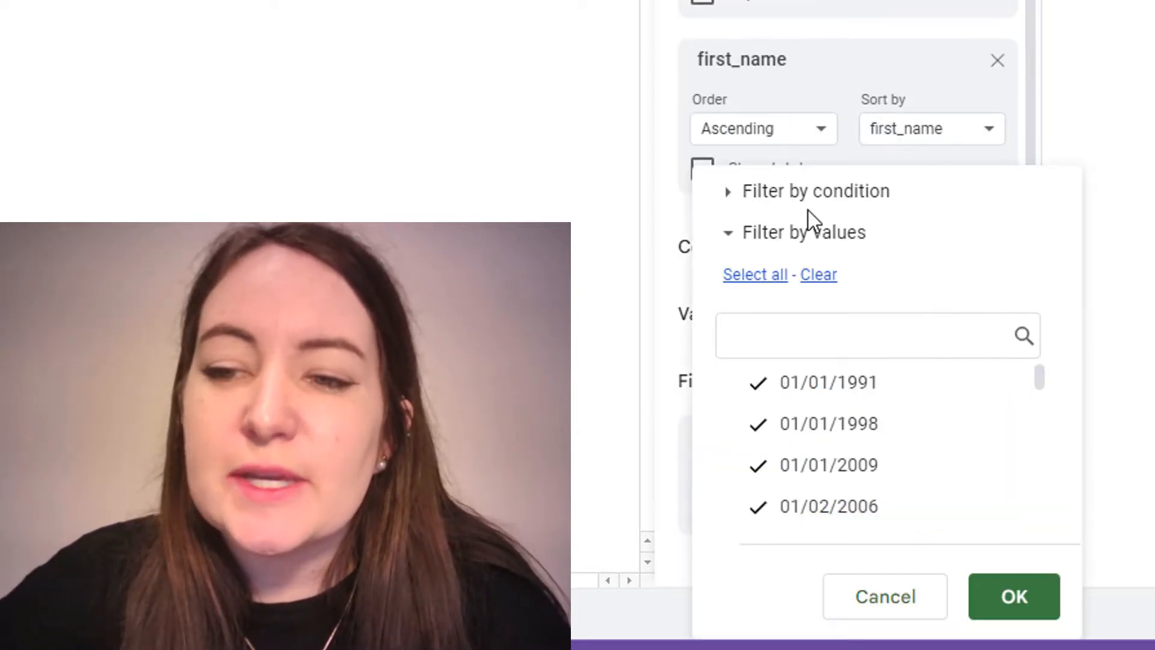
left_click(727, 196)
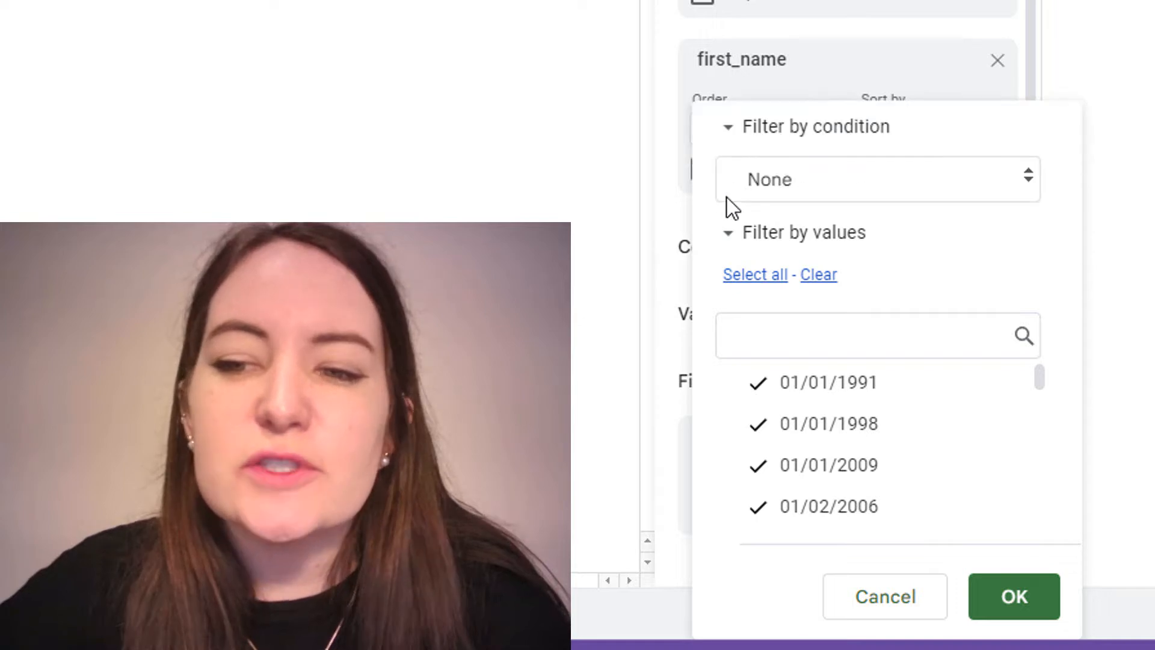
left_click(876, 171)
left_click(880, 189)
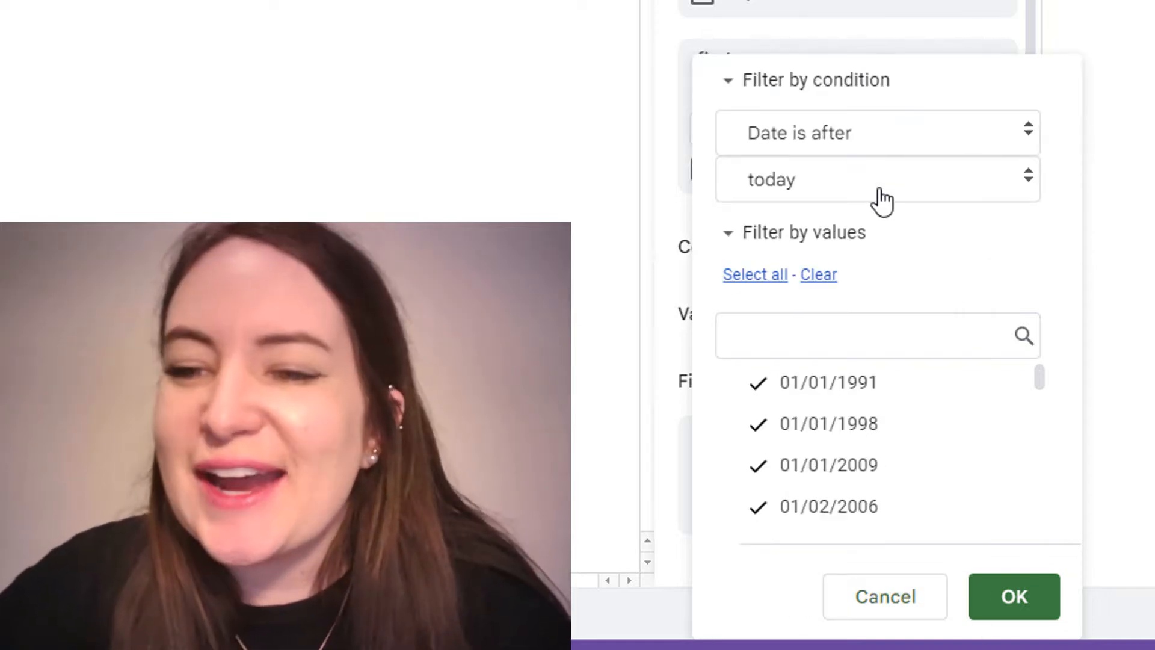
left_click(881, 191)
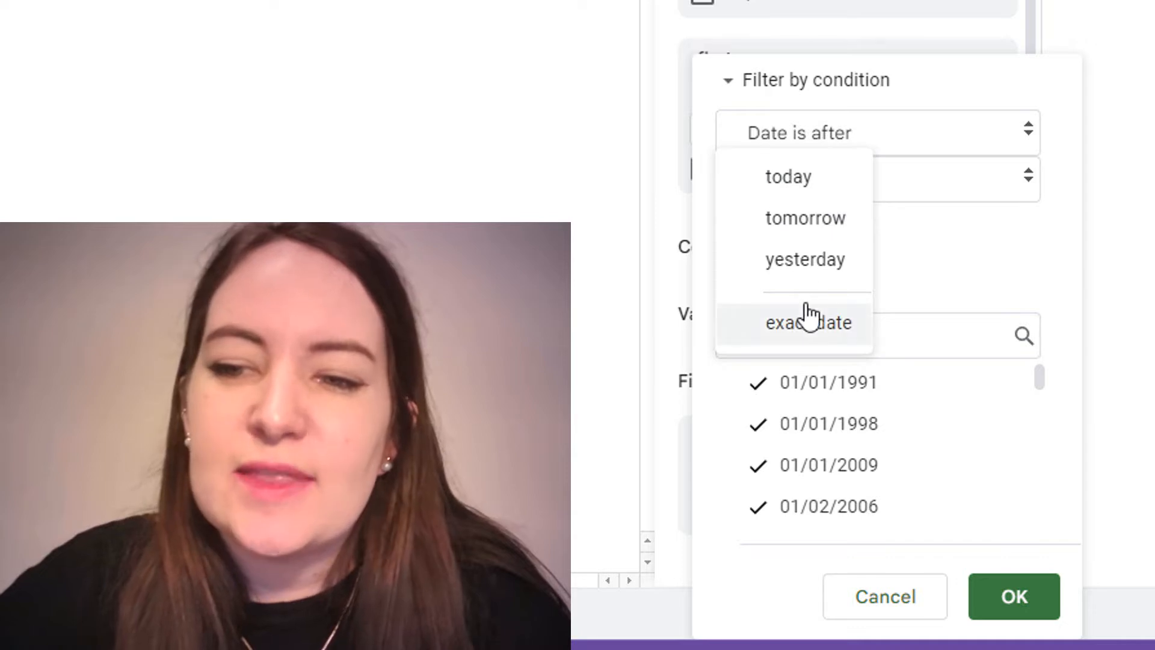
left_click(993, 198)
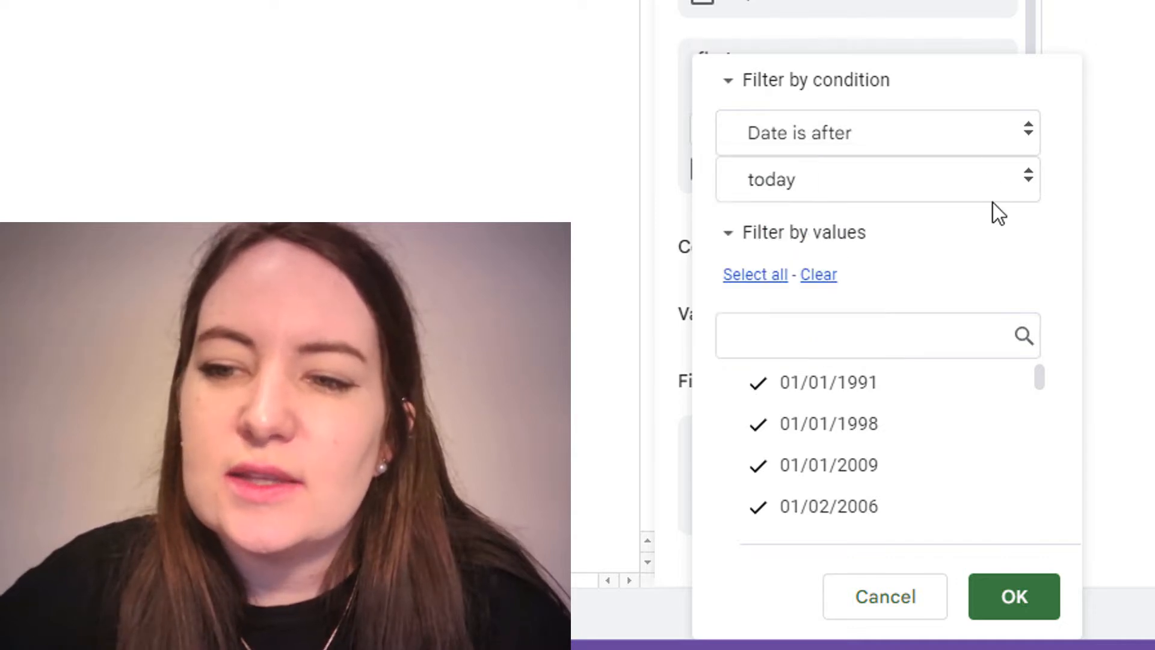
left_click(984, 189)
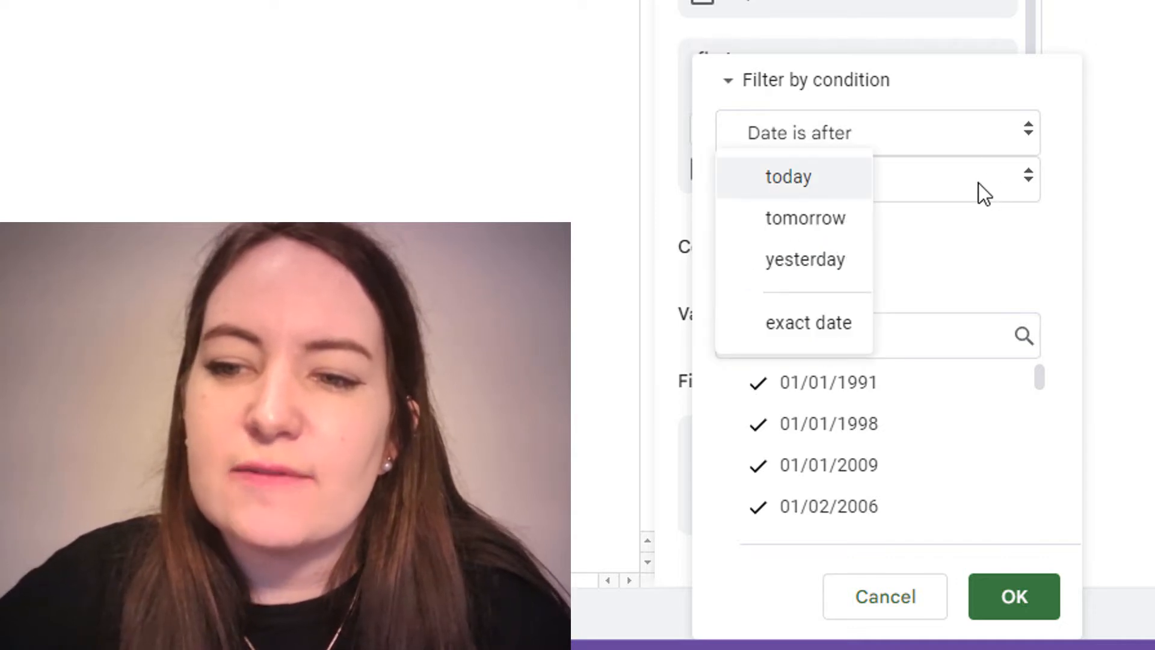
left_click(939, 207)
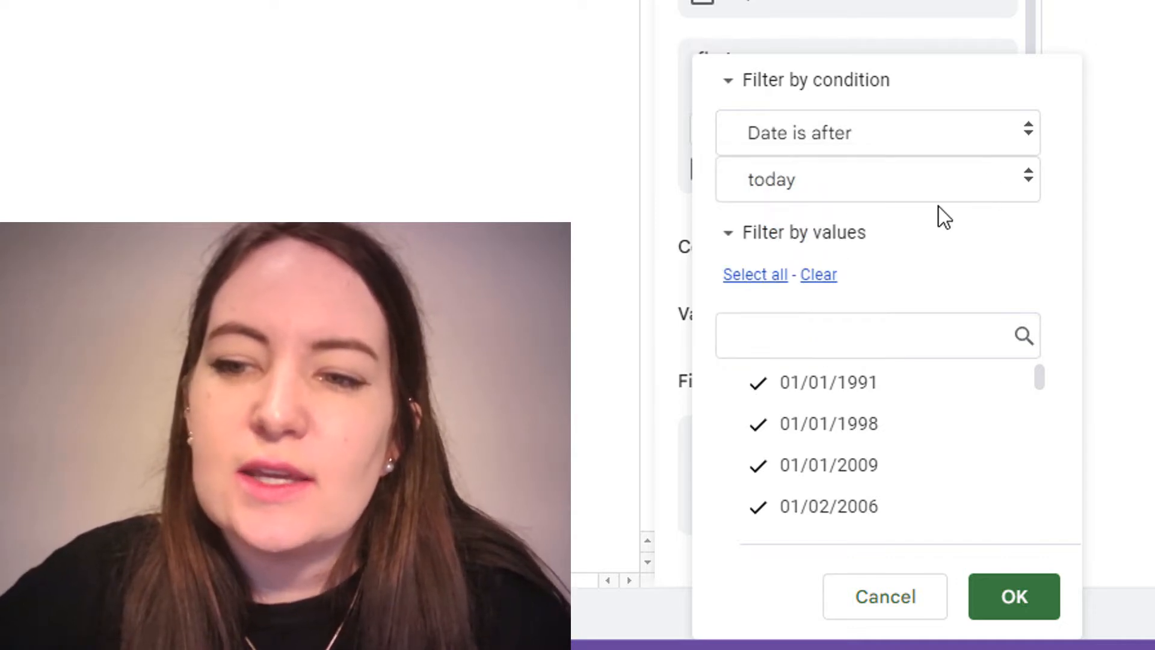
left_click(1011, 605)
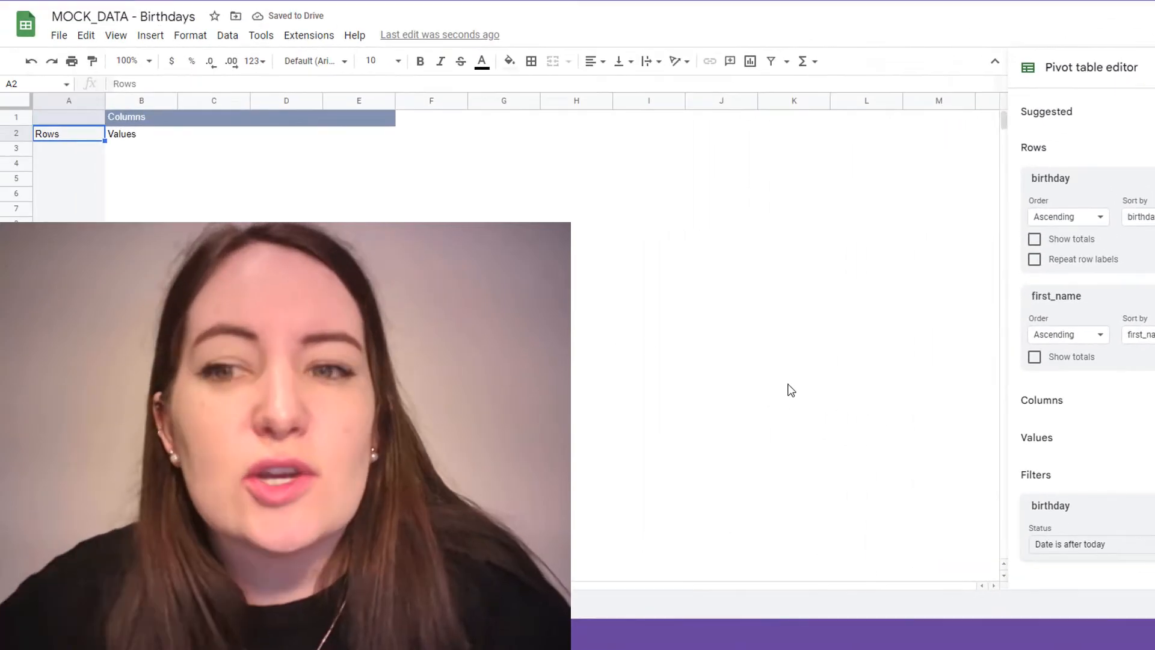
- Change the pivot table's birthday filter condition to date is before, in the past year
left_click(1095, 556)
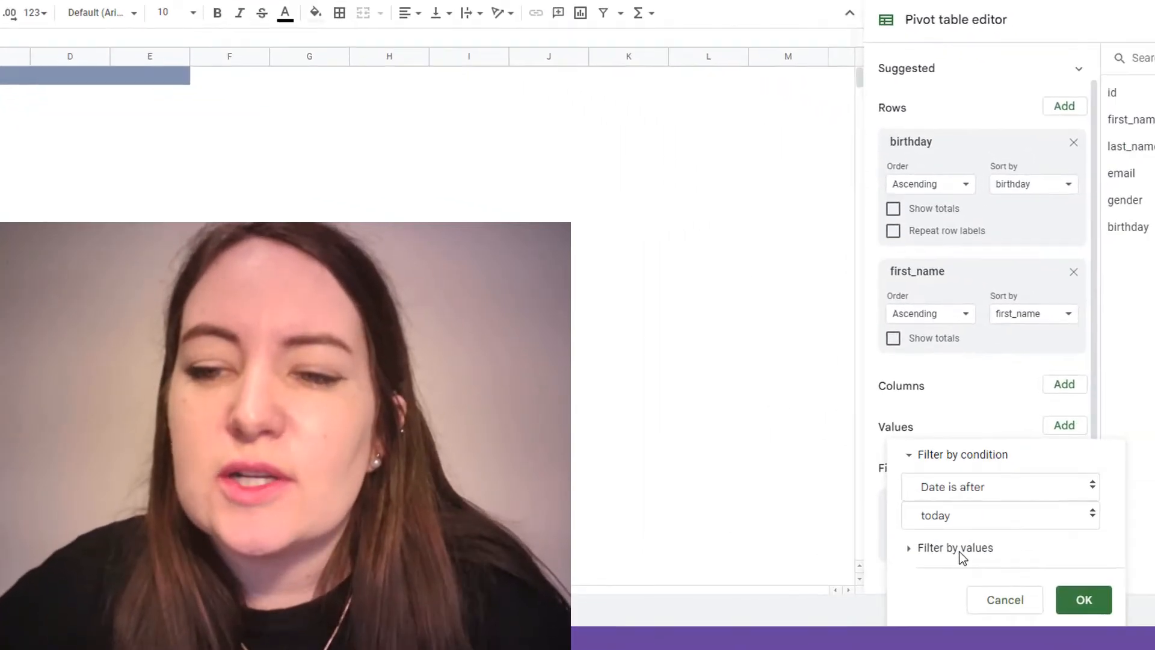
left_click(1126, 507)
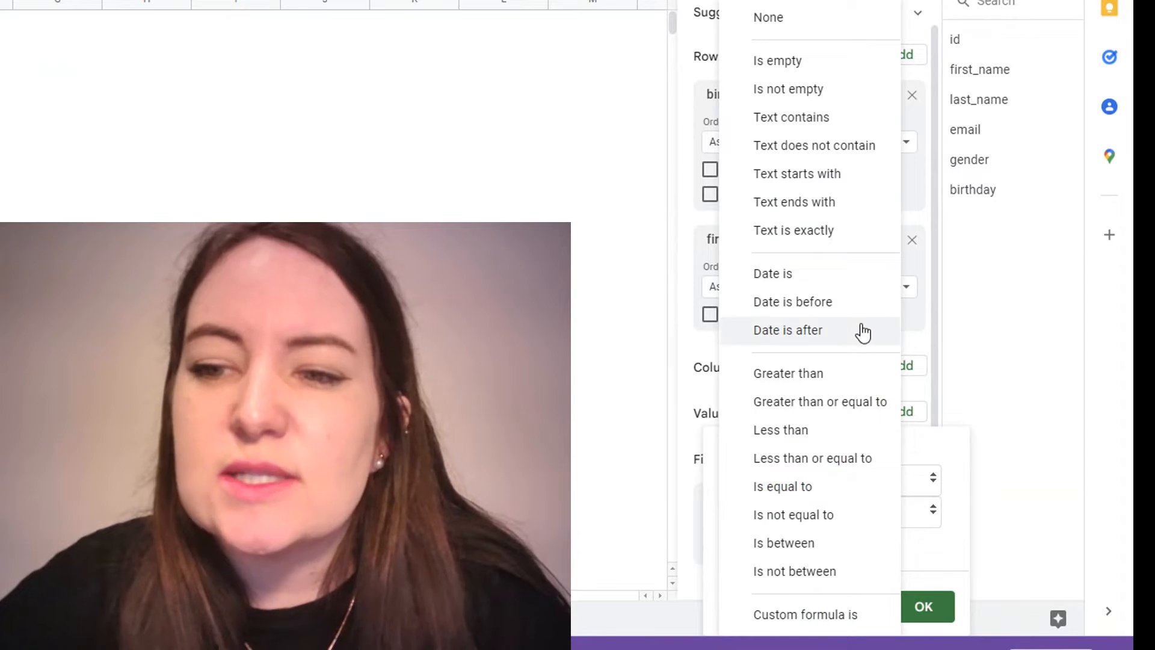
left_click(847, 306)
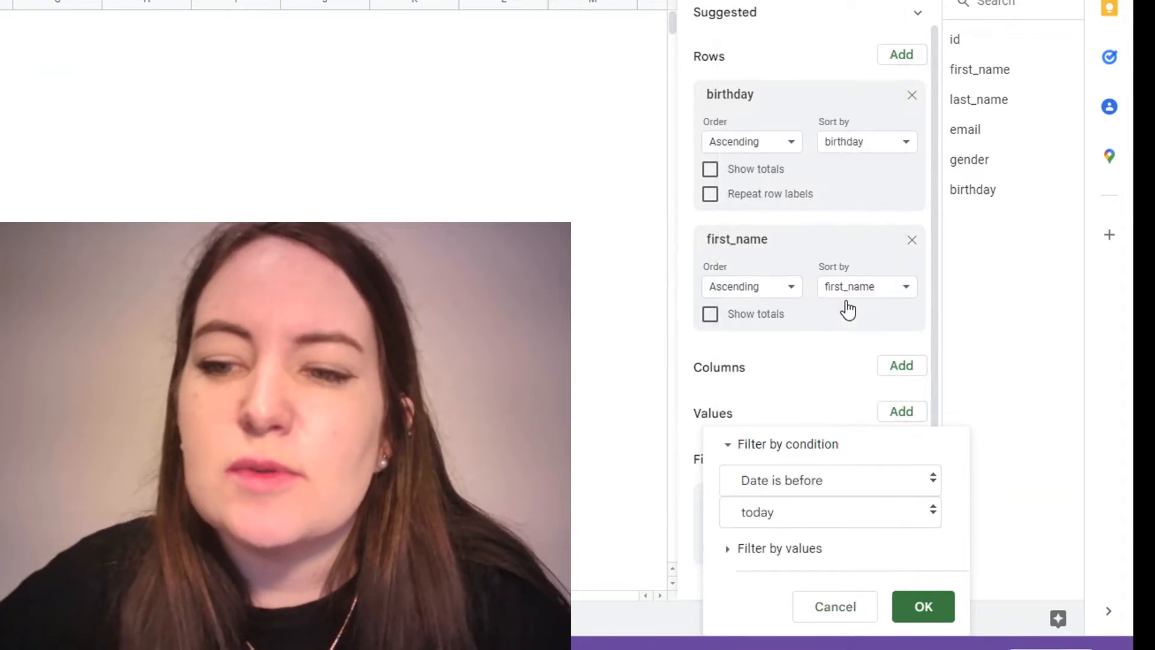
left_click(815, 516)
left_click(820, 578)
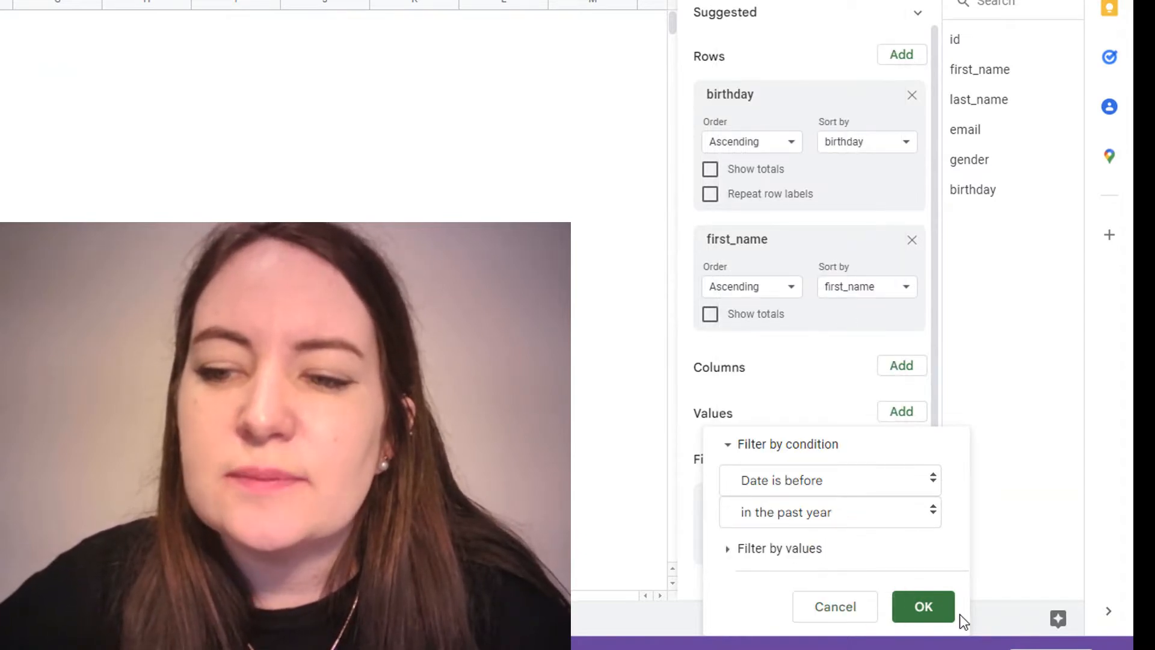
left_click(934, 611)
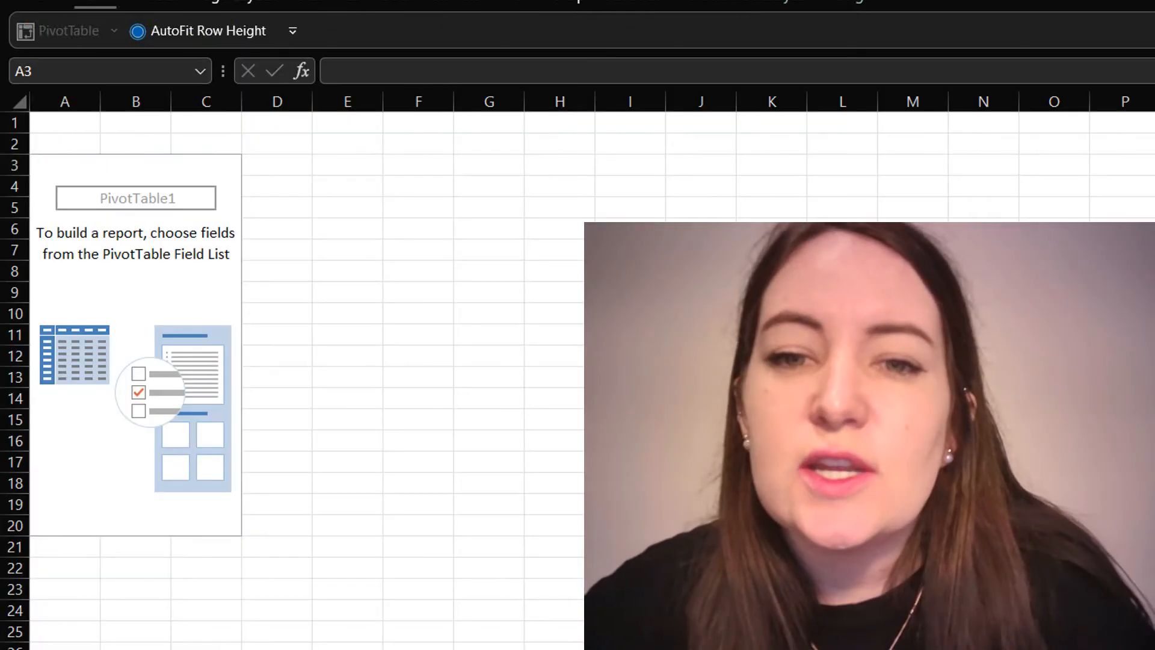
- Switch to Excel, add first_name and birthday to the empty PivotTable's rows, and move birthday to the filters
key("alt")
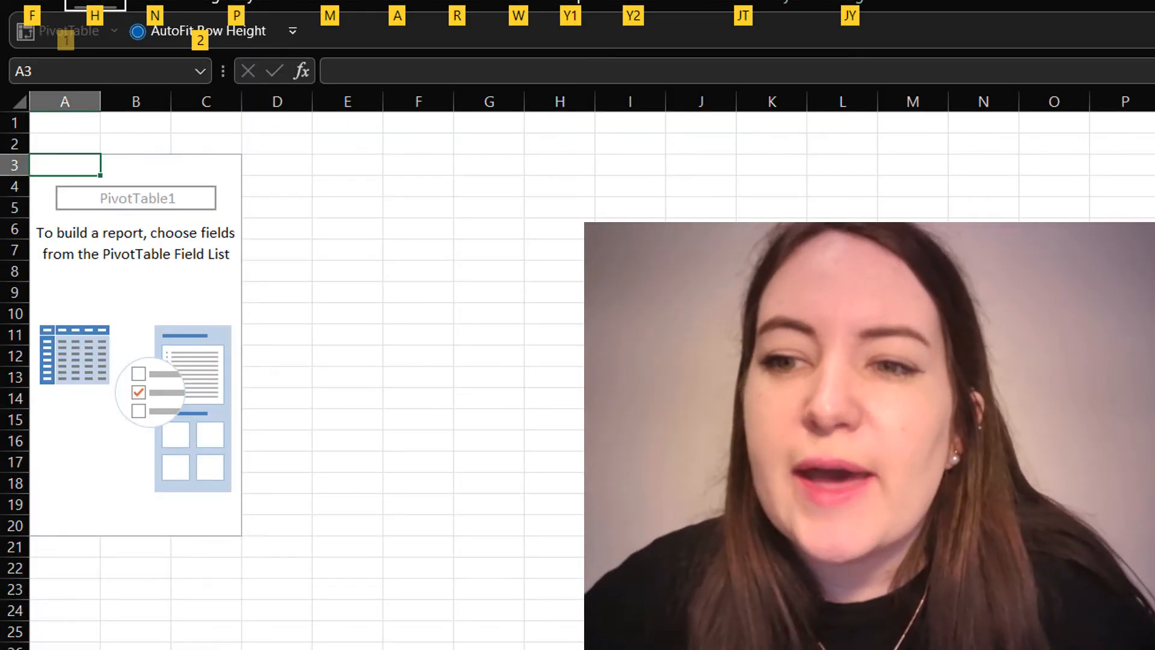
key("space")
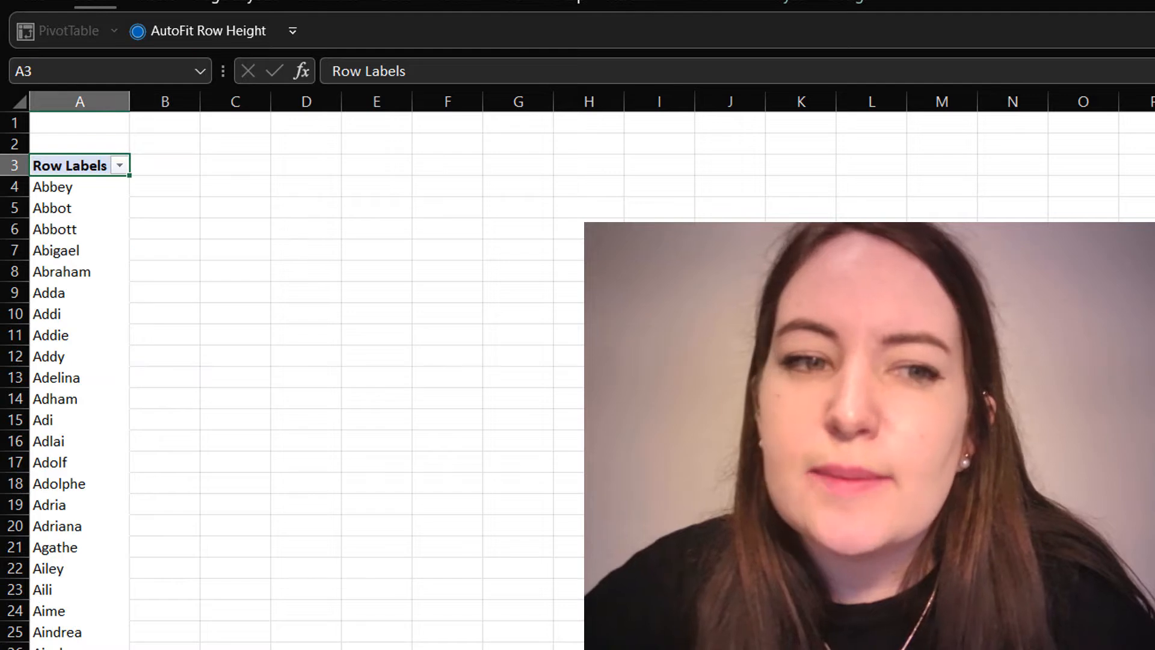
key("space")
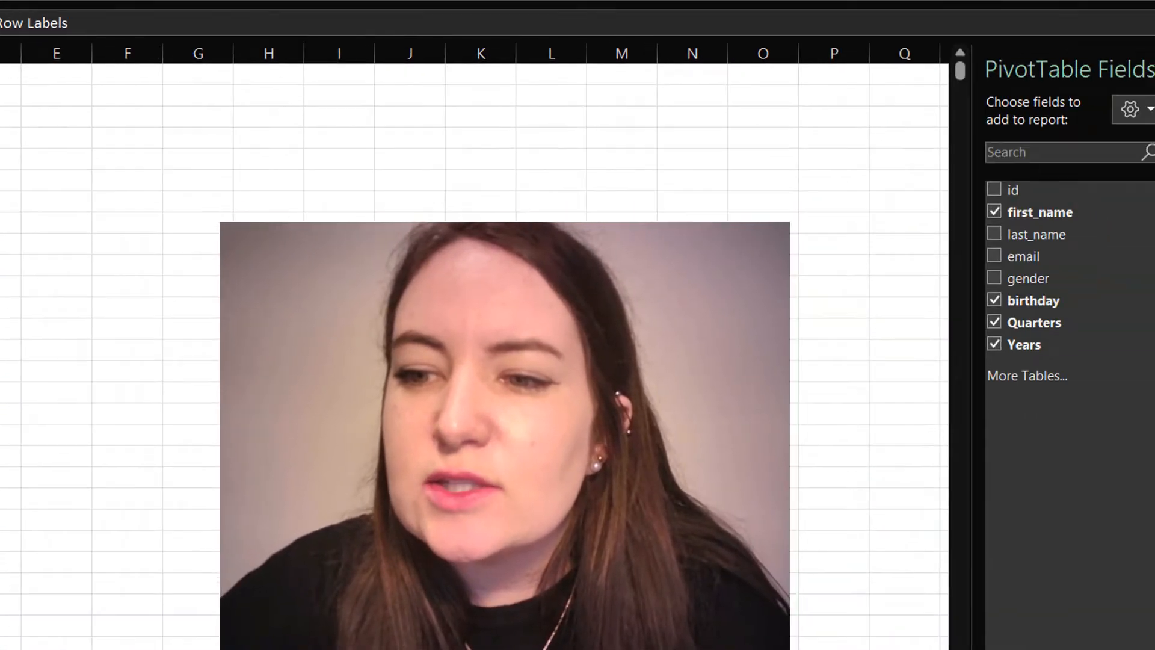
left_click_drag(830, 271, 1092, 190)
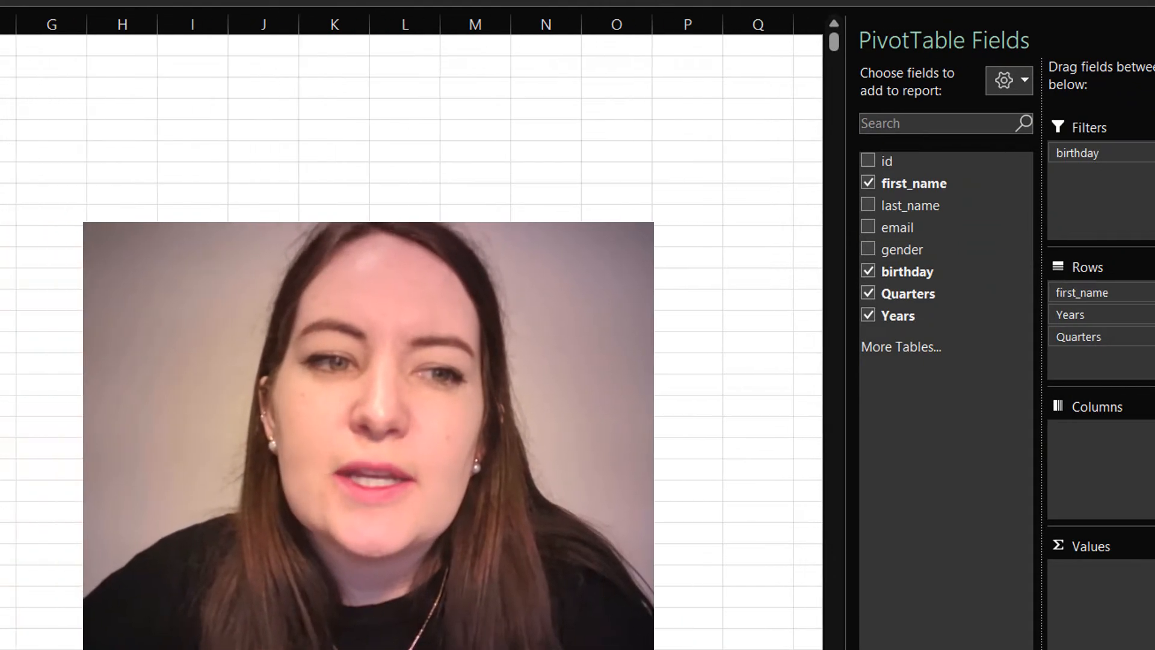
- Examine the birthday filter's available items and multiple-selection option in the PivotTable, and close it without applying changes
left_click(128, 45)
scroll(73, 235, "down", 2)
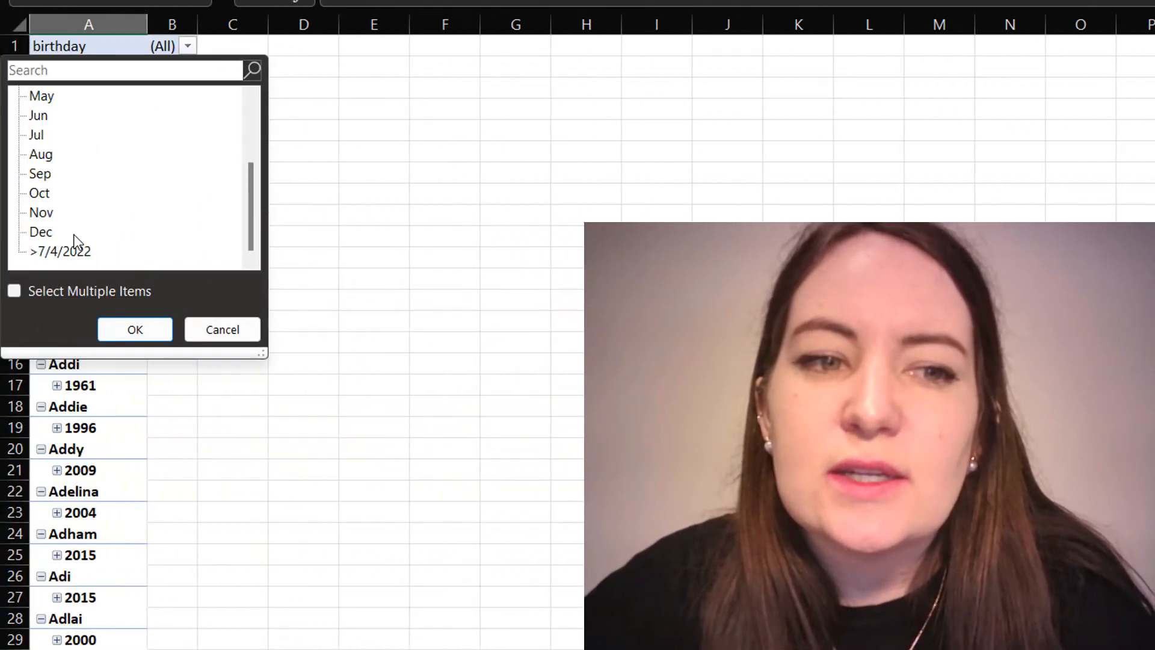
scroll(74, 239, "up", 2)
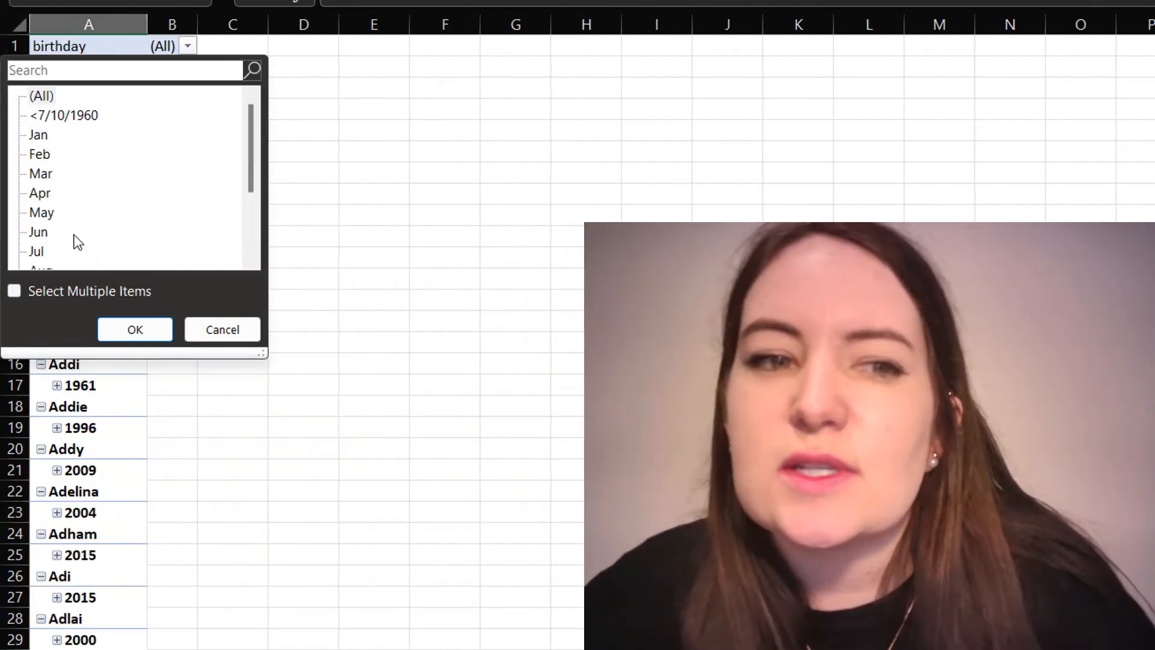
scroll(73, 238, "down", 2)
scroll(76, 241, "up", 2)
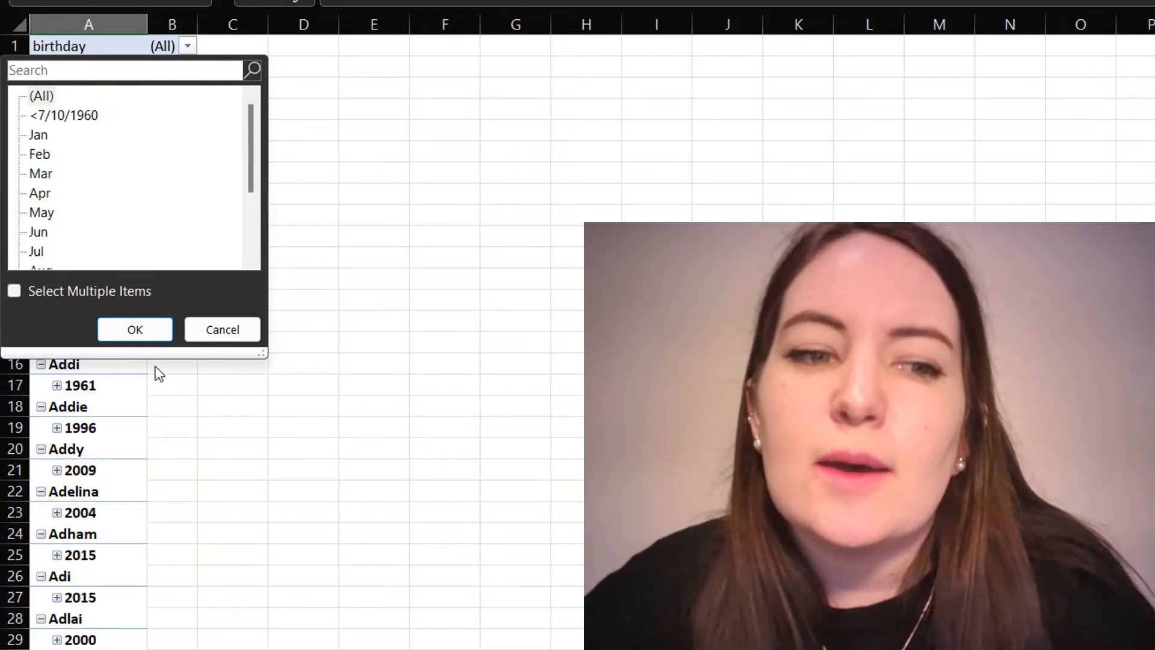
left_click(99, 290)
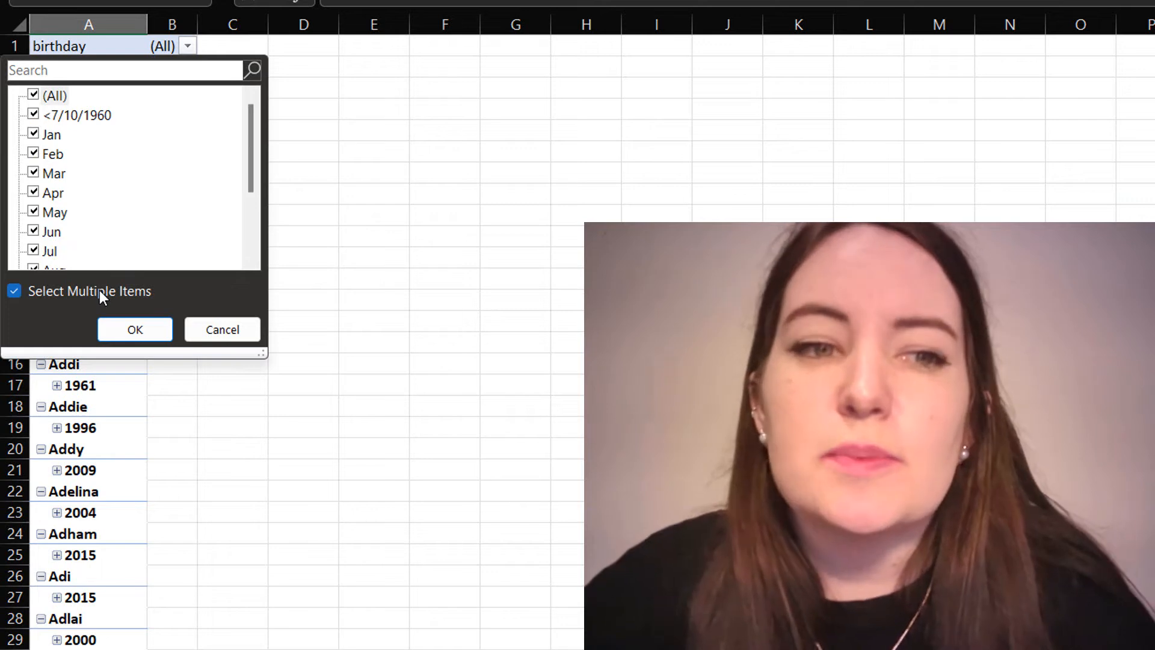
left_click(99, 290)
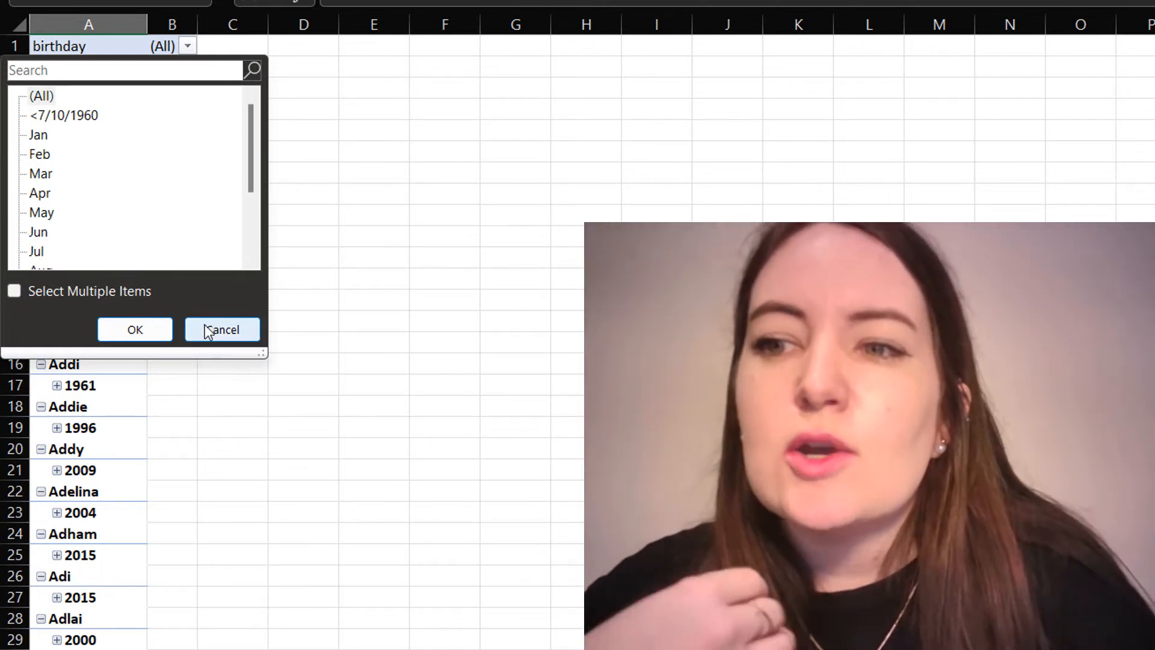
left_click(205, 325)
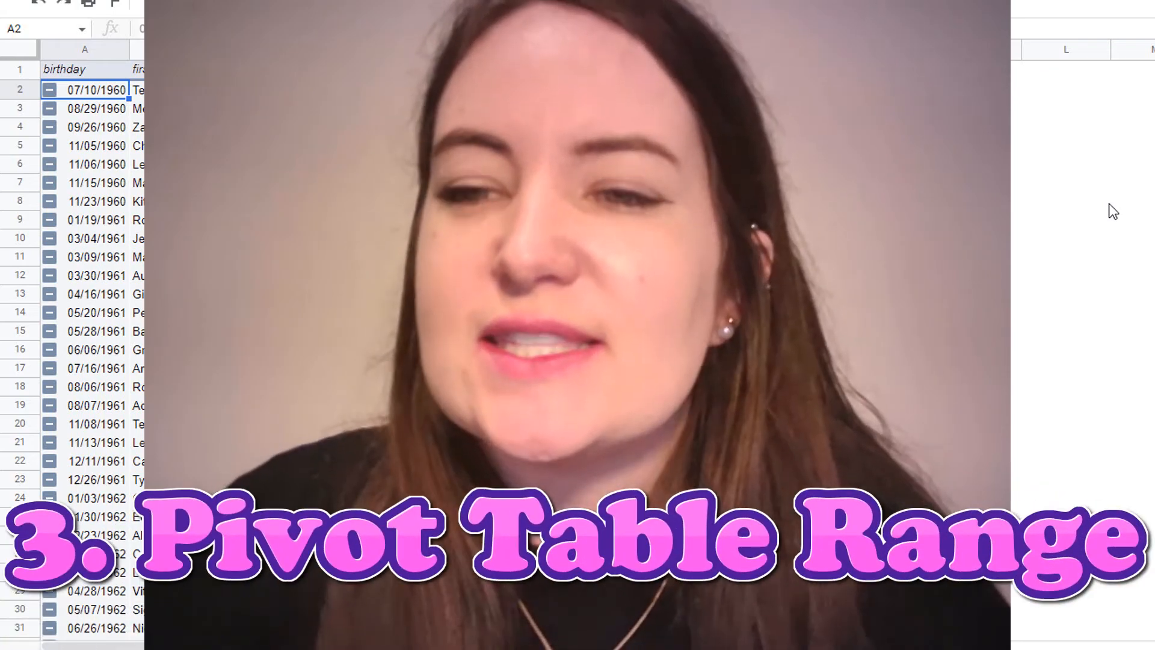
- Switch to Google Sheets and examine the pivot table editor for the data range setting
left_click(174, 127)
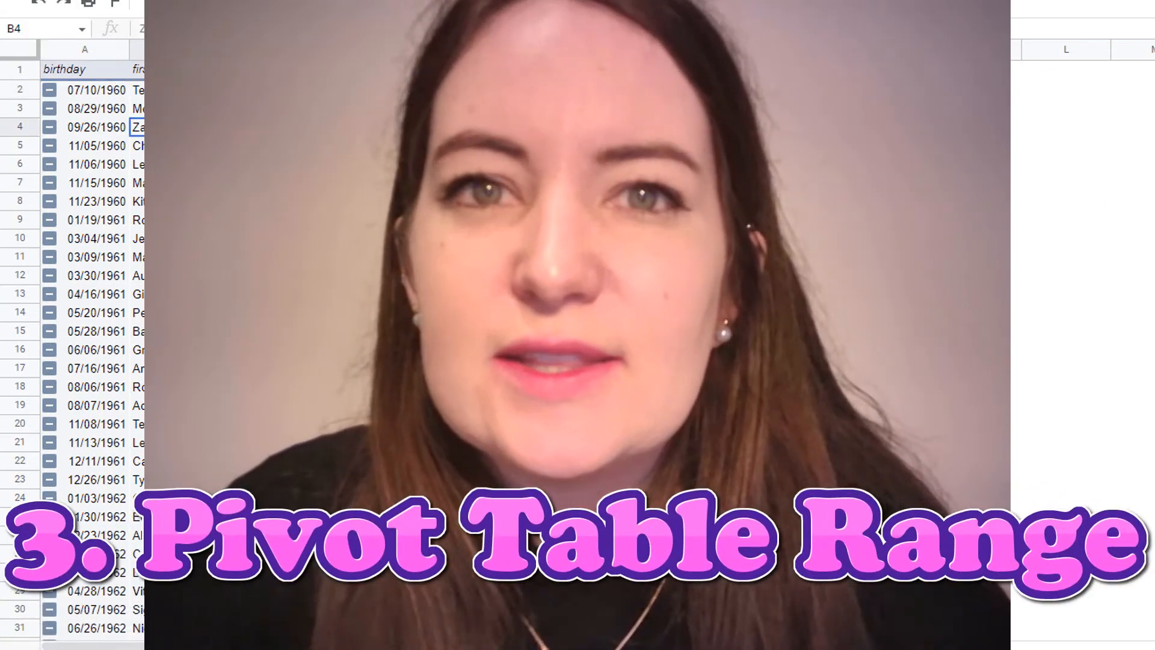
left_click(174, 109)
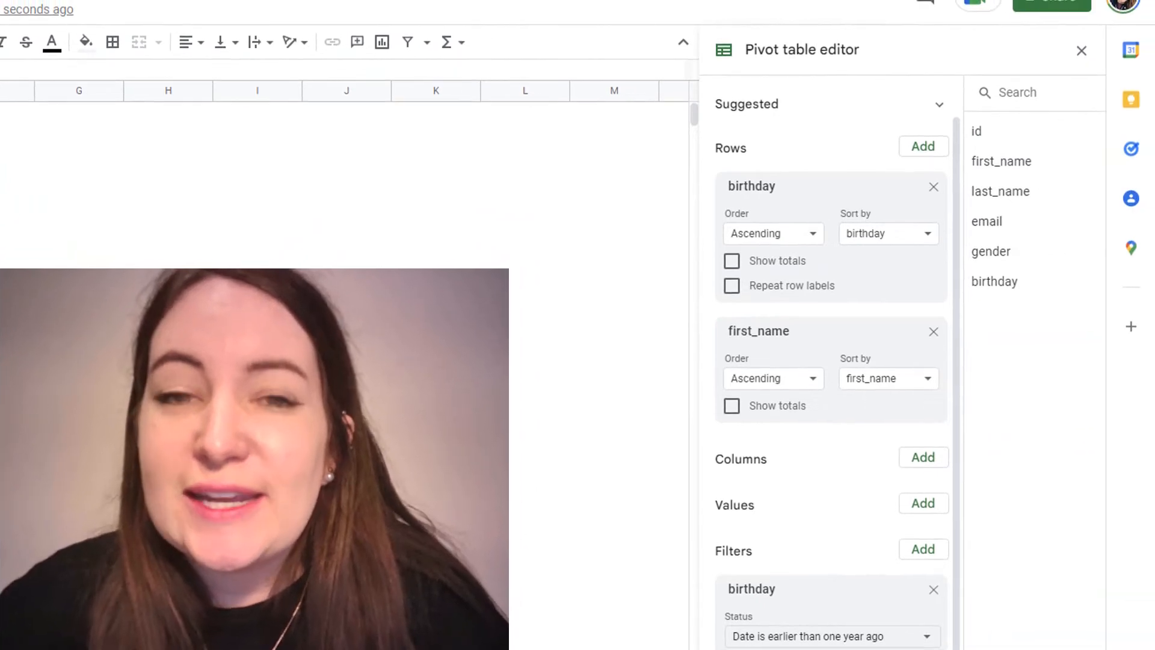
scroll(840, 285, "up", 1)
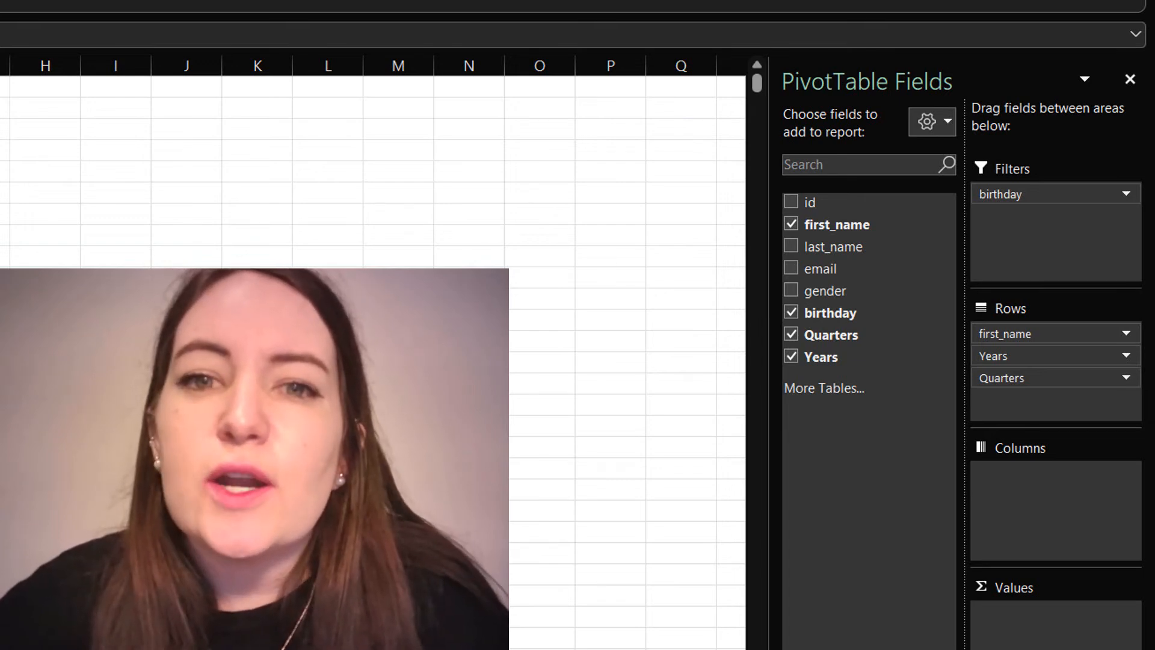
- Switch to Excel and open the PivotTable's Change Data Source settings
left_click(263, 41)
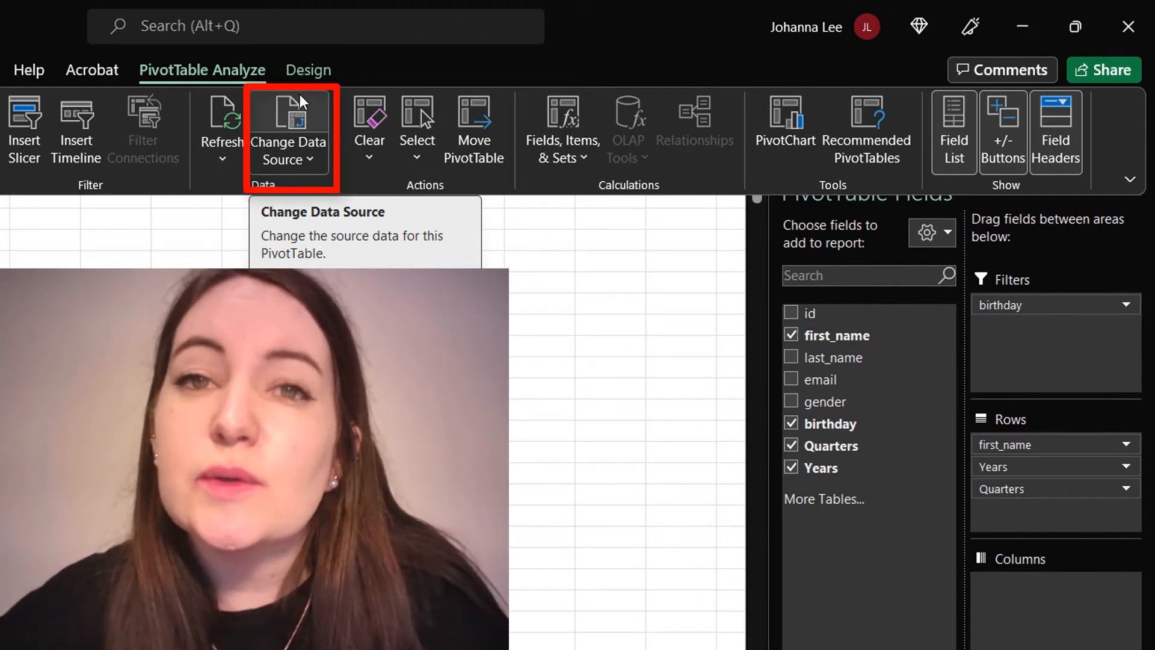
left_click(298, 105)
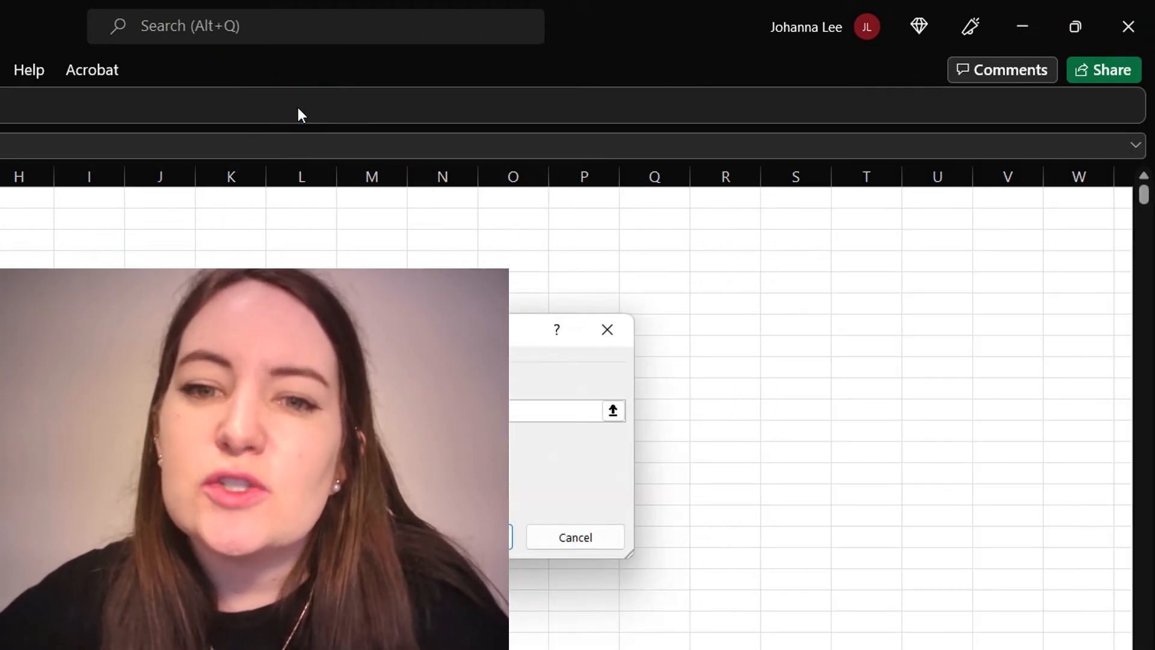